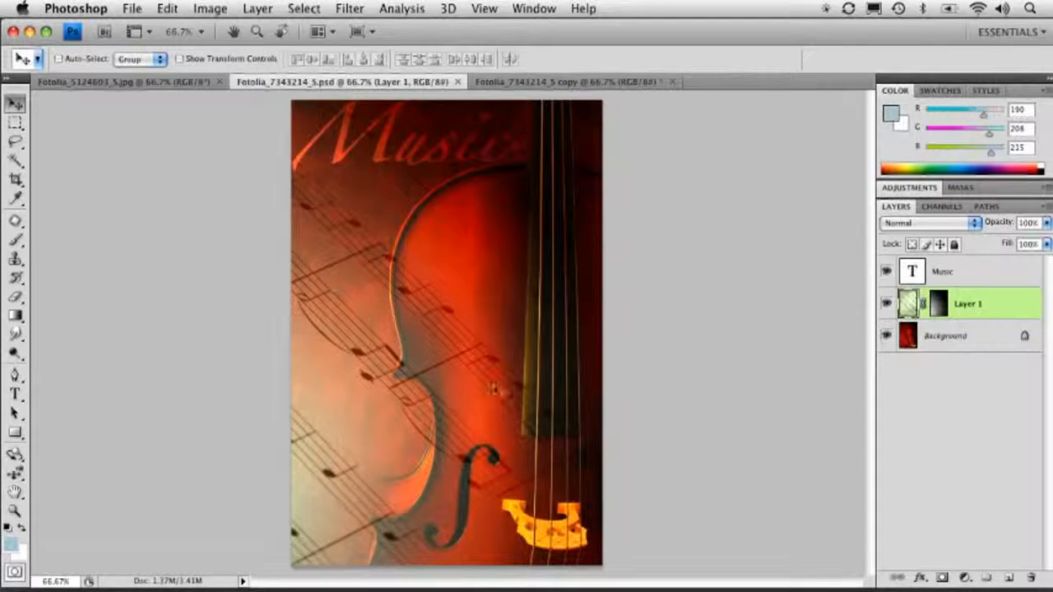
Open the Save As dialog for the layered document with Desktop as the save location
left_click(130, 10)
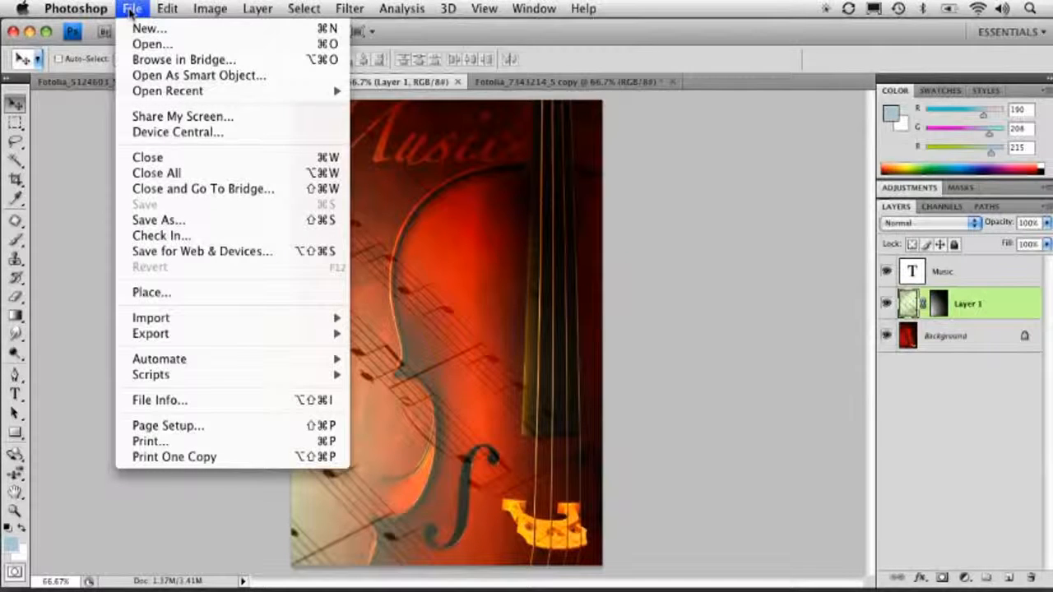
left_click(158, 224)
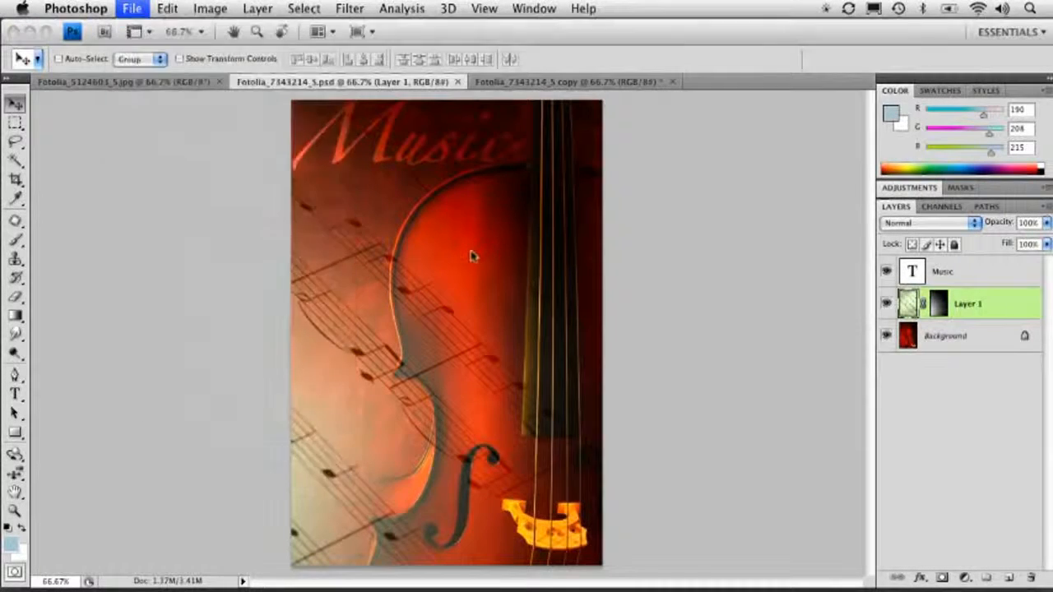
left_click(374, 238)
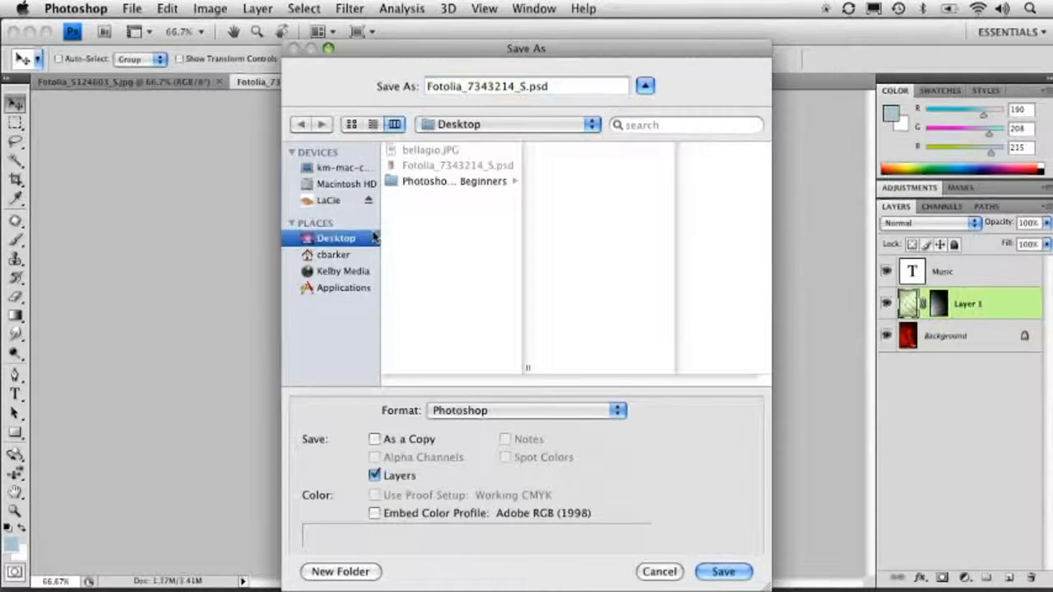
left_click(460, 125)
left_click(310, 239)
left_click_drag(391, 49, 378, 35)
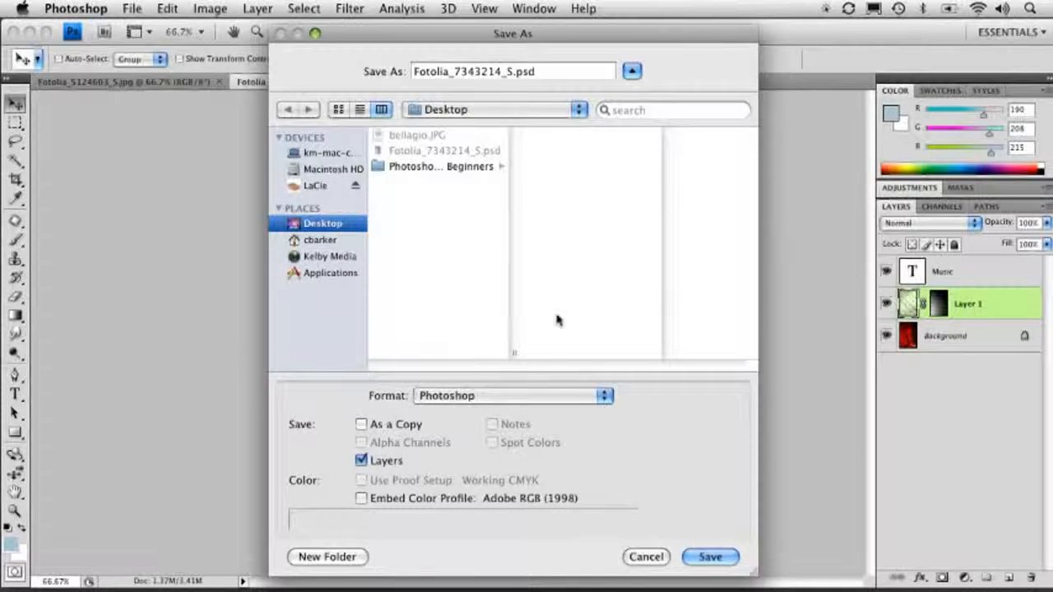
Browse the available file formats in the Save As dialog and choose TIFF
left_click(492, 397)
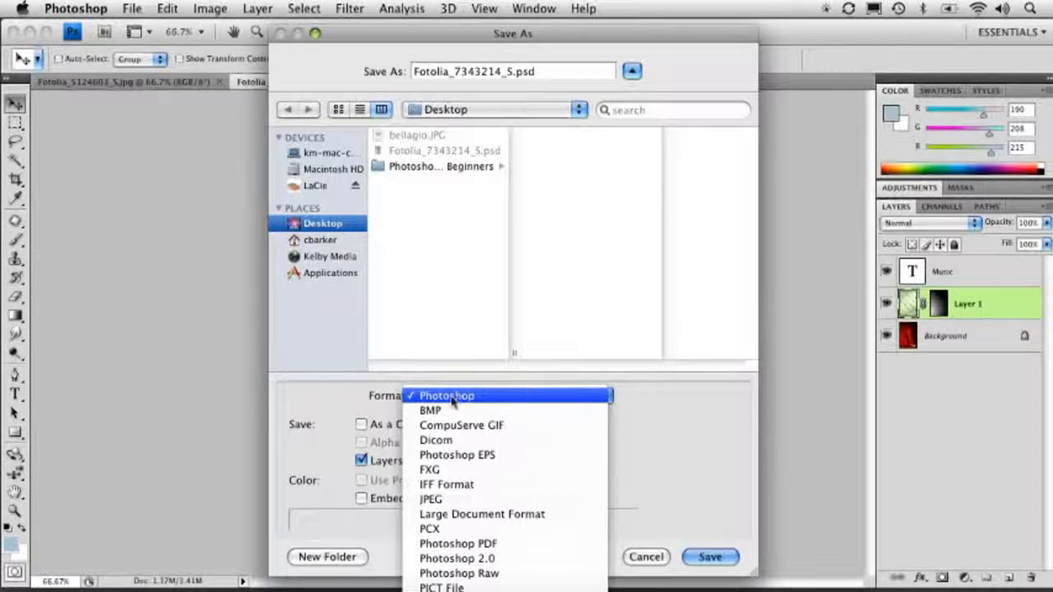
left_click(452, 397)
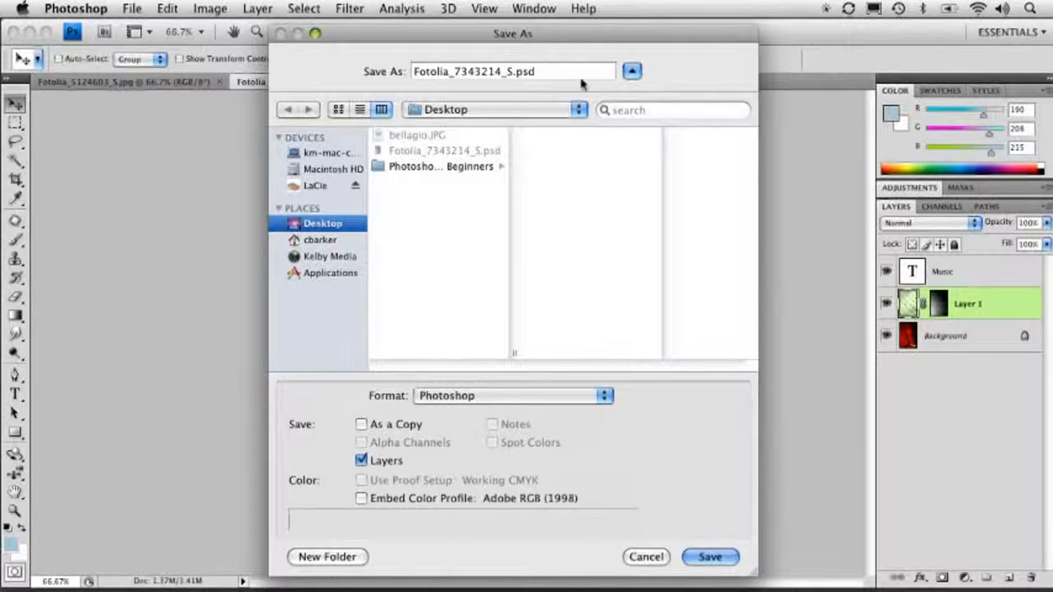
left_click(470, 398)
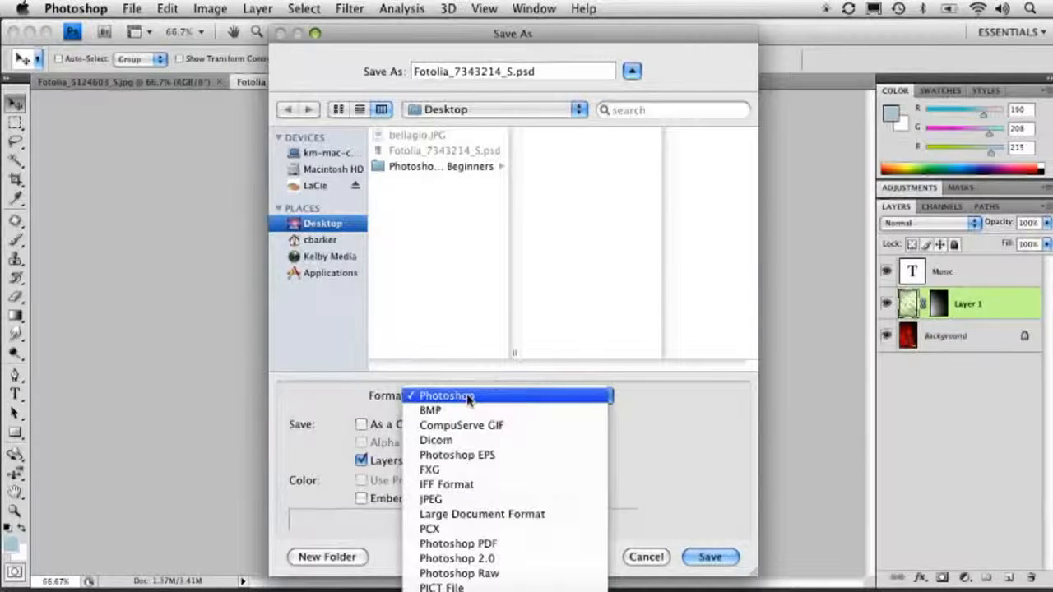
left_click(470, 398)
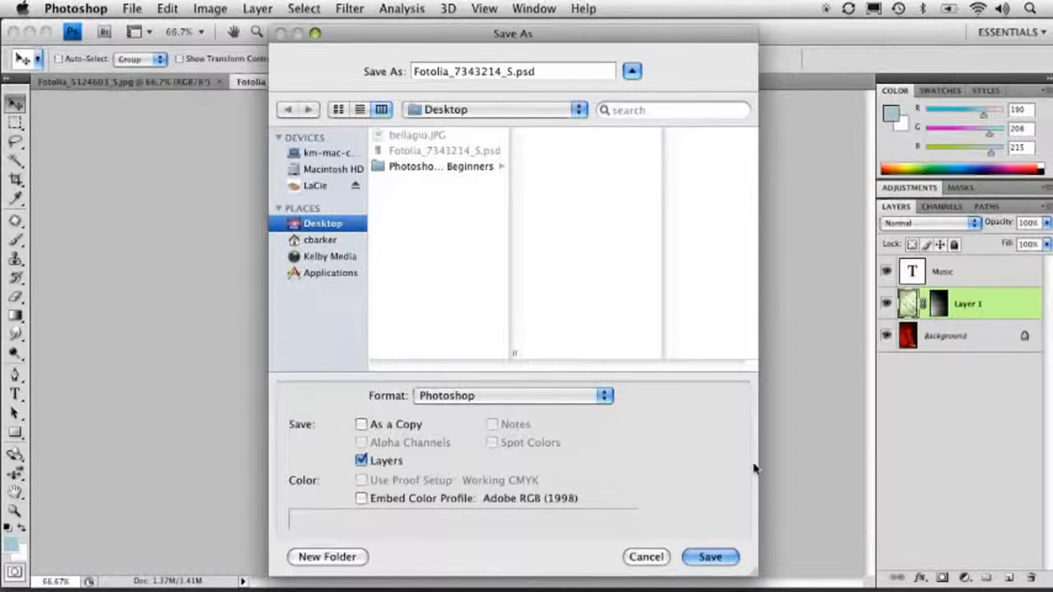
left_click(510, 397)
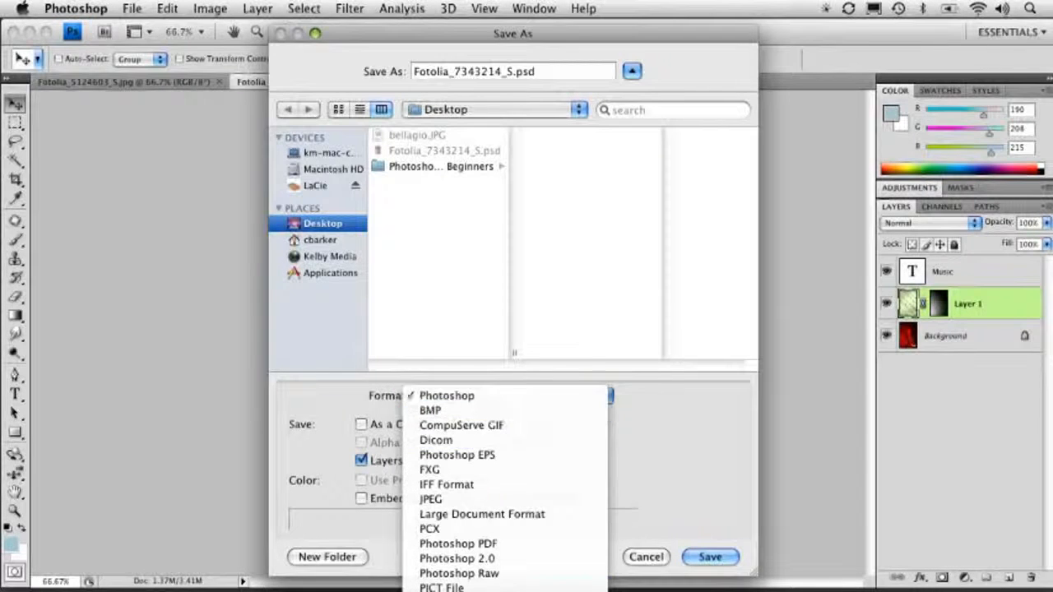
left_click(500, 586)
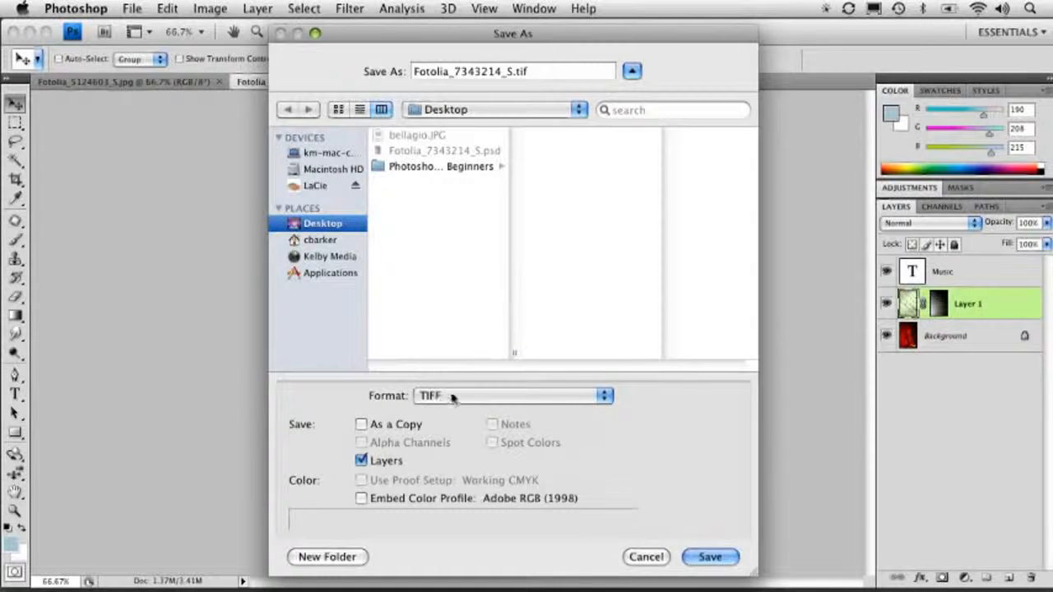
Switch the save format to JPEG, then cancel the Save As dialog
left_click(451, 399)
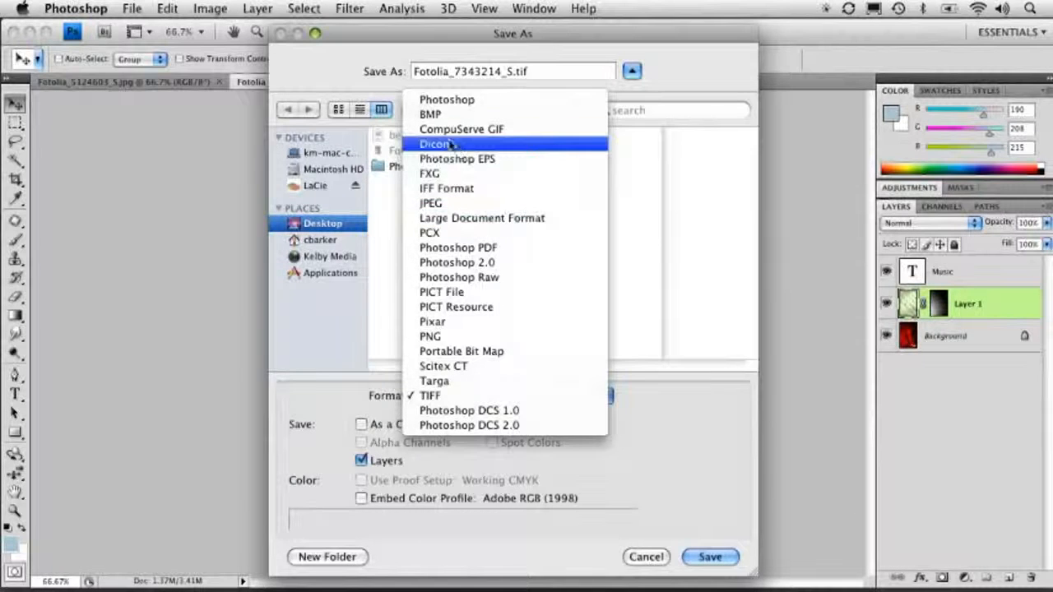
left_click(444, 203)
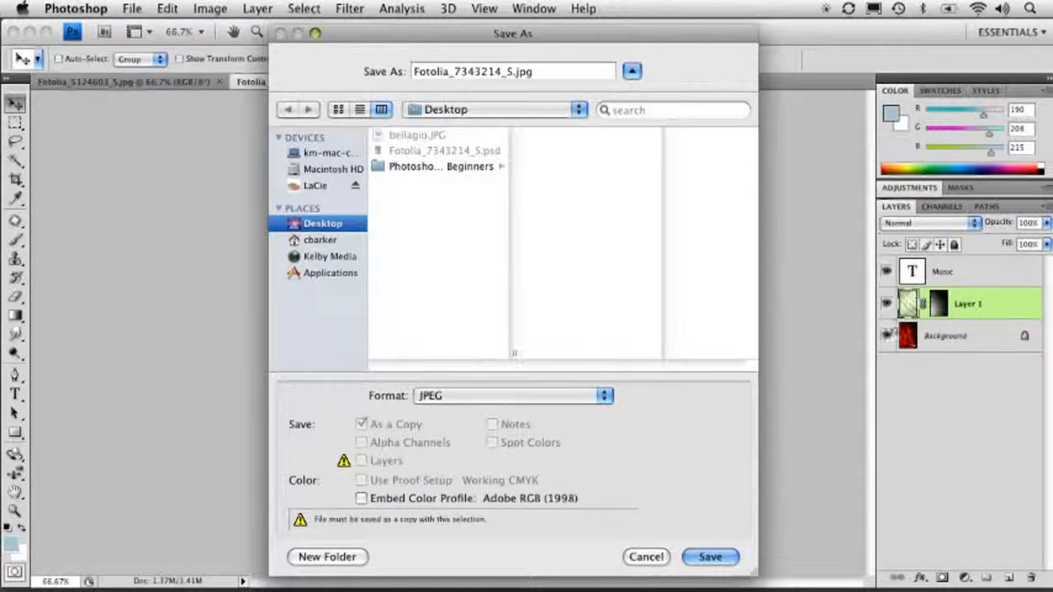
left_click(648, 556)
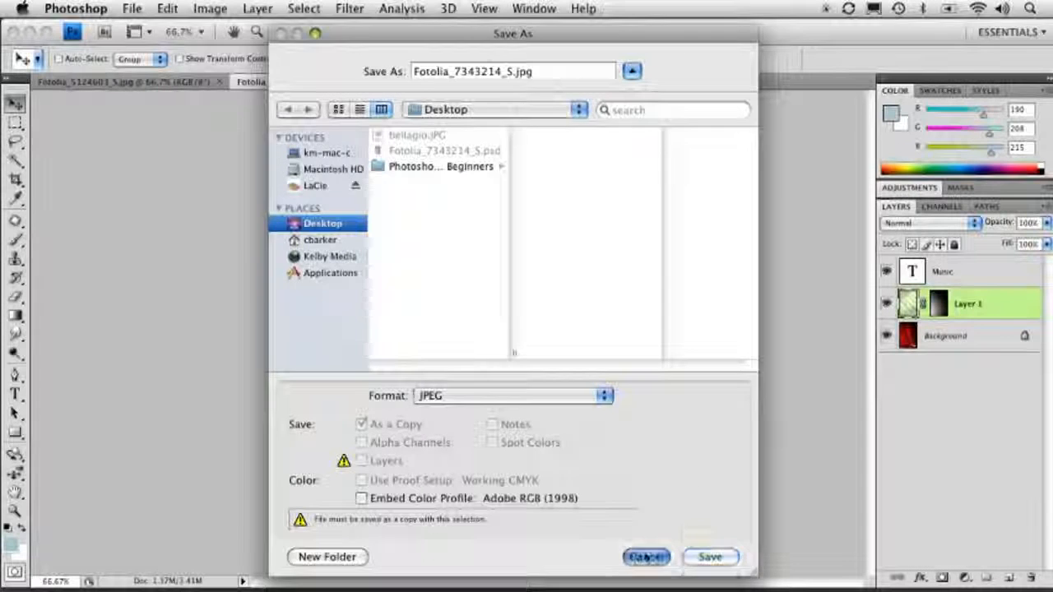
Duplicate the image as a new document
left_click(209, 8)
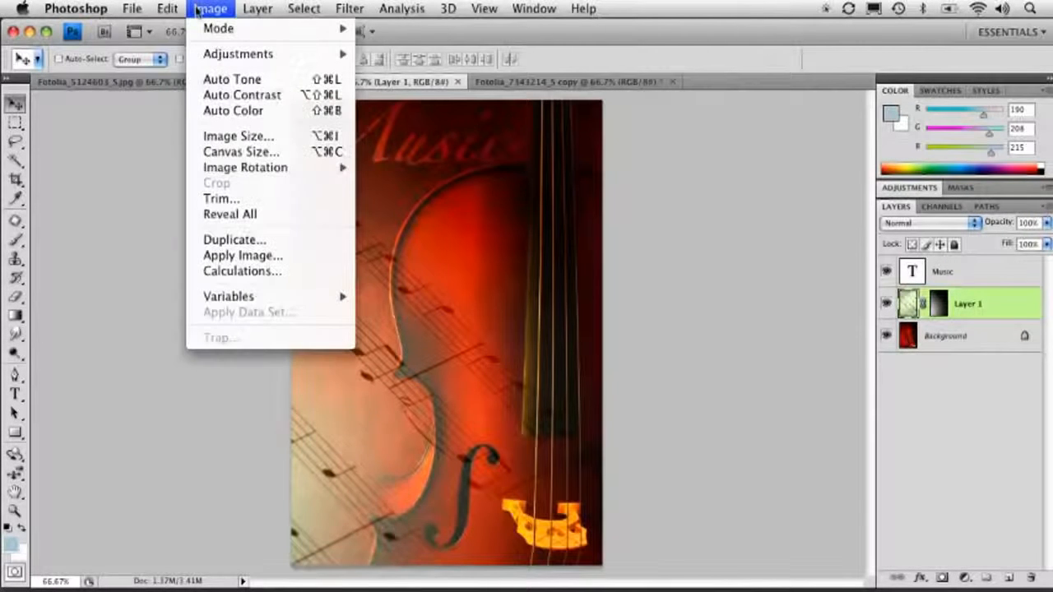
left_click(232, 239)
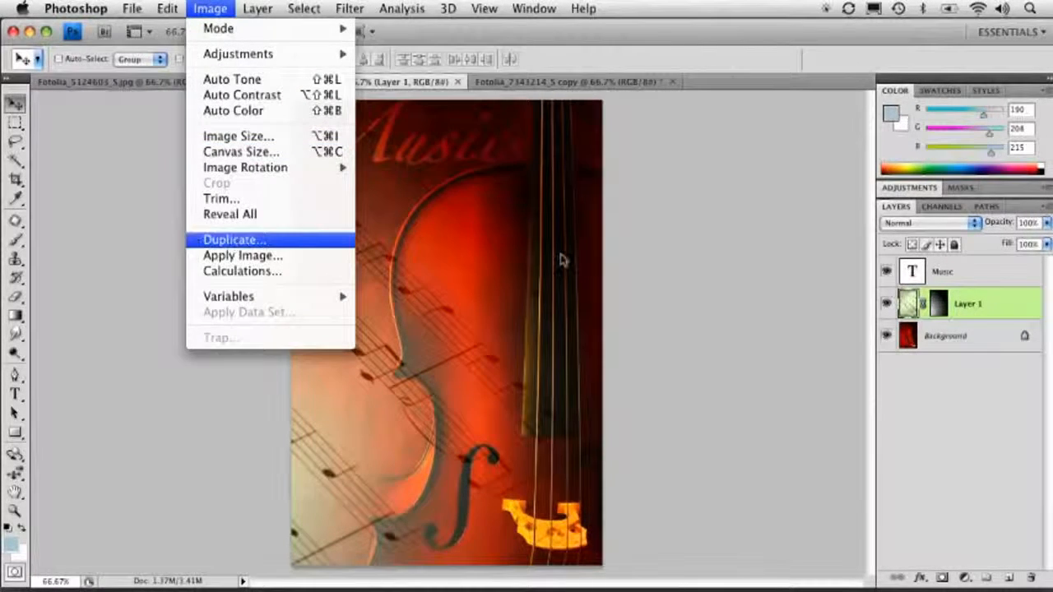
left_click(682, 244)
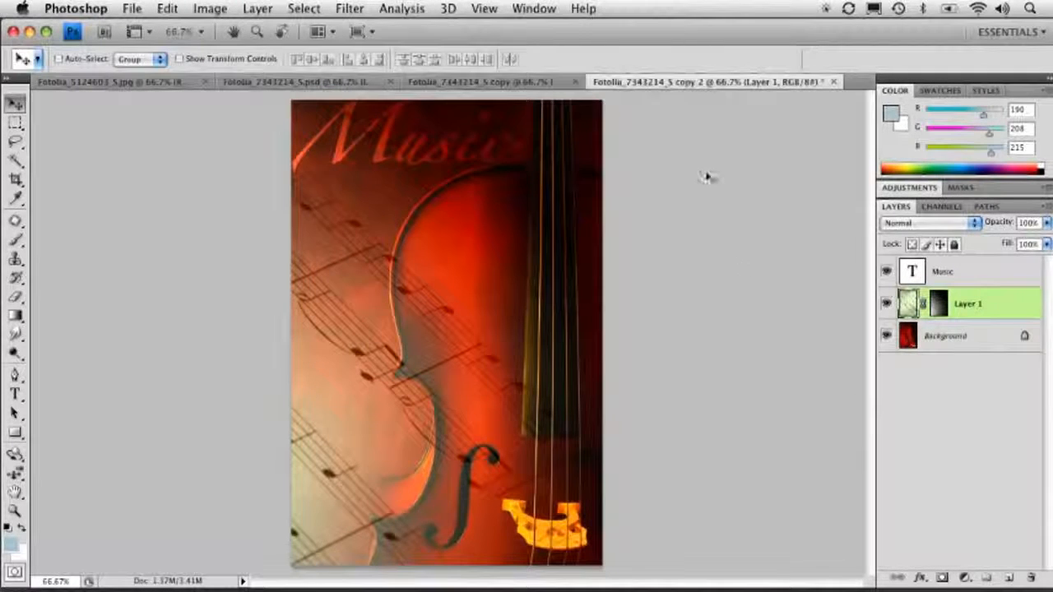
Flatten the duplicate's layers into a single background layer
left_click(262, 8)
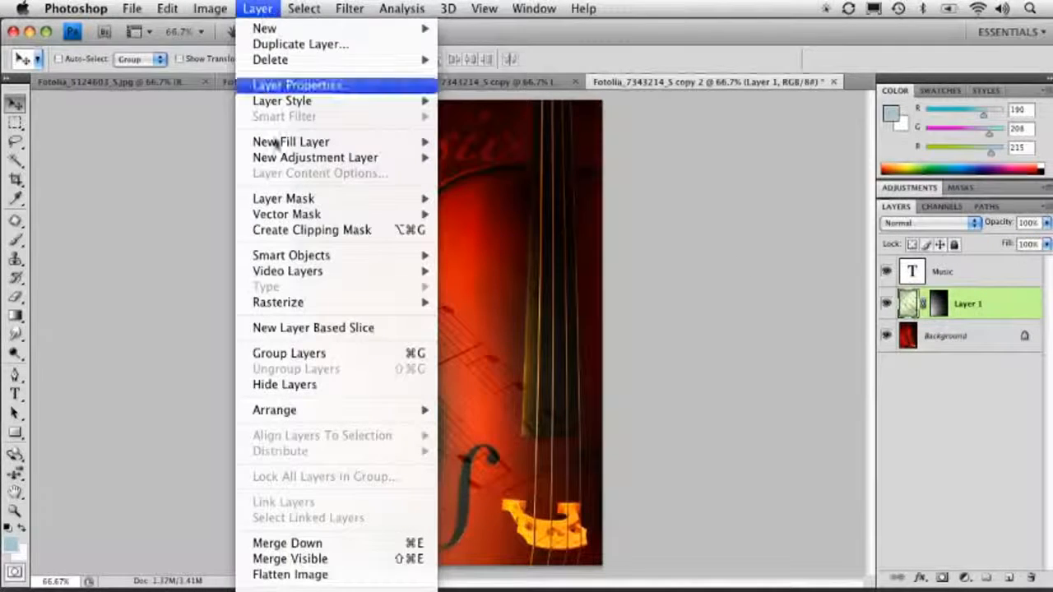
left_click(290, 574)
Open Save As for the flattened duplicate, set the format to JPEG, and cancel the dialog
left_click(132, 8)
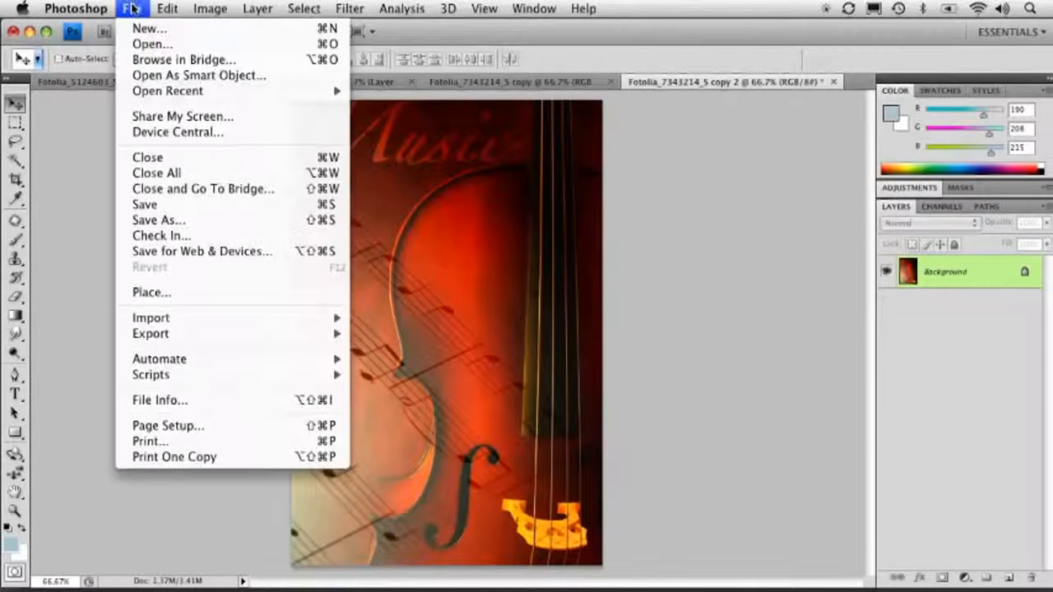
left_click(165, 216)
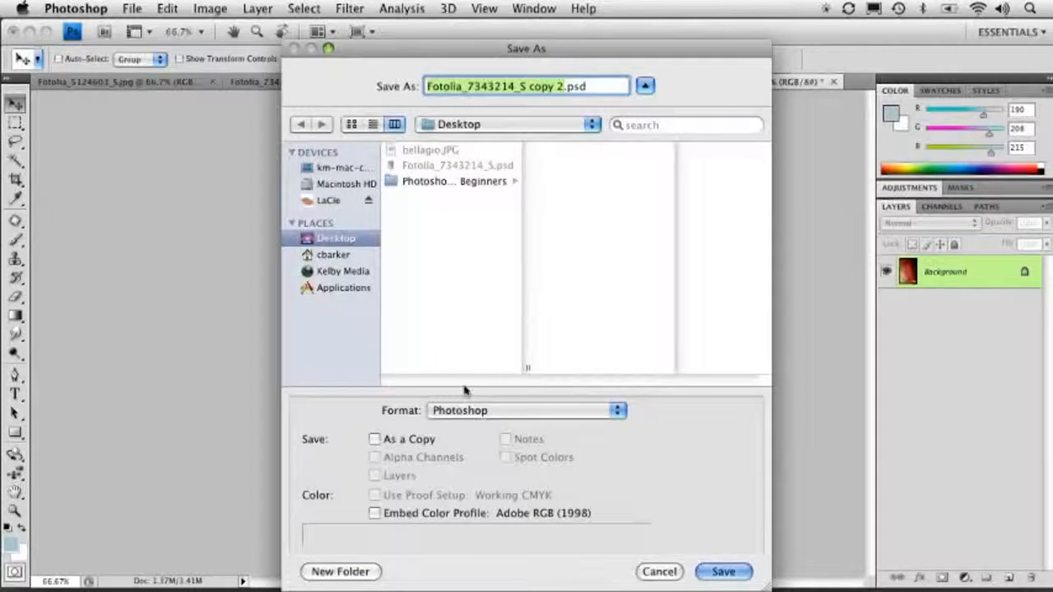
left_click(473, 410)
left_click(494, 513)
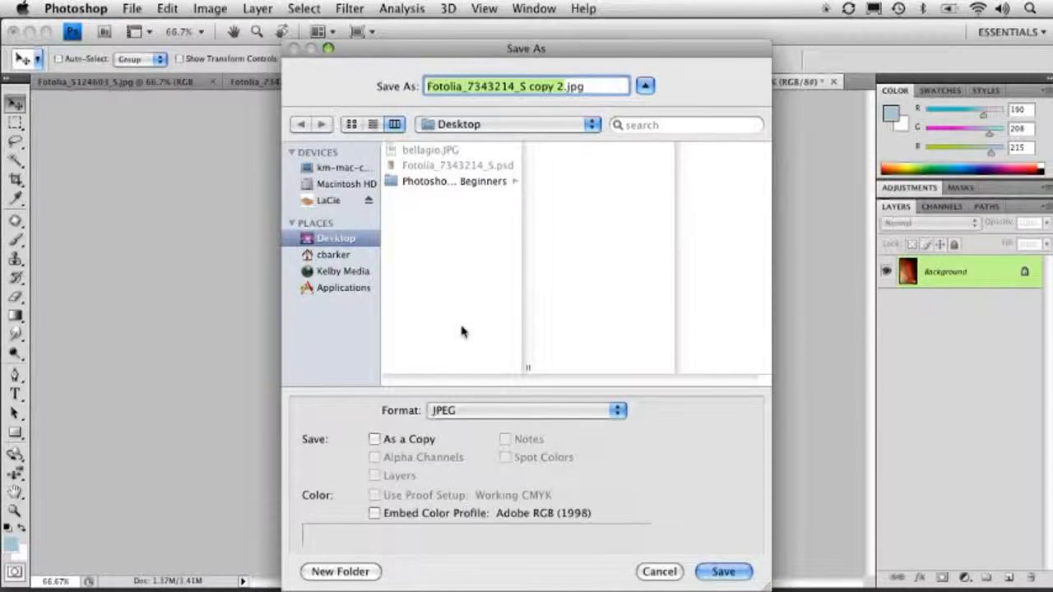
left_click(659, 569)
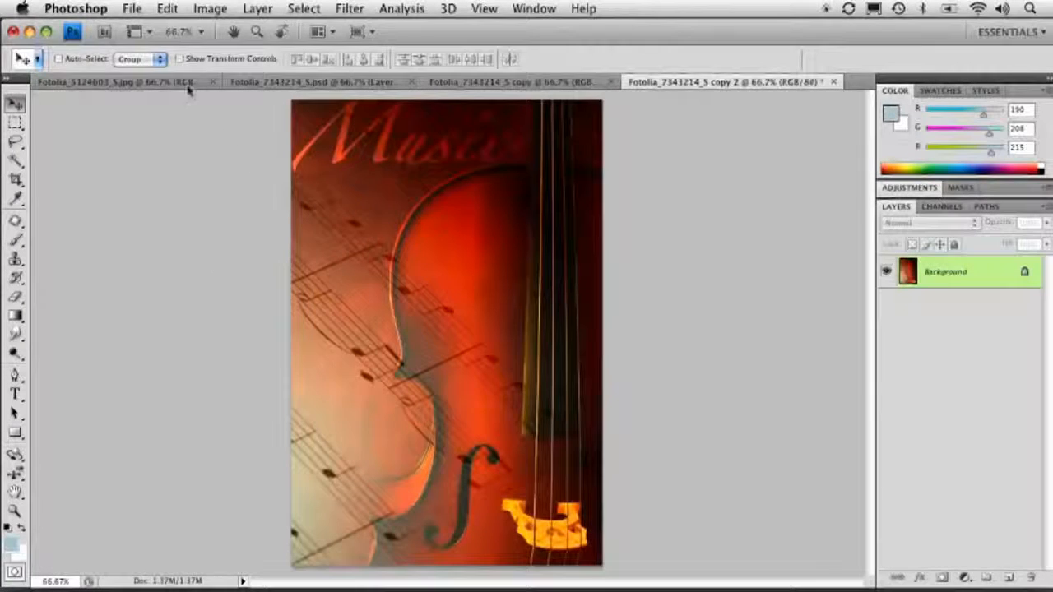
Open Save for Web & Devices and set the optimized file format to JPEG
left_click(135, 9)
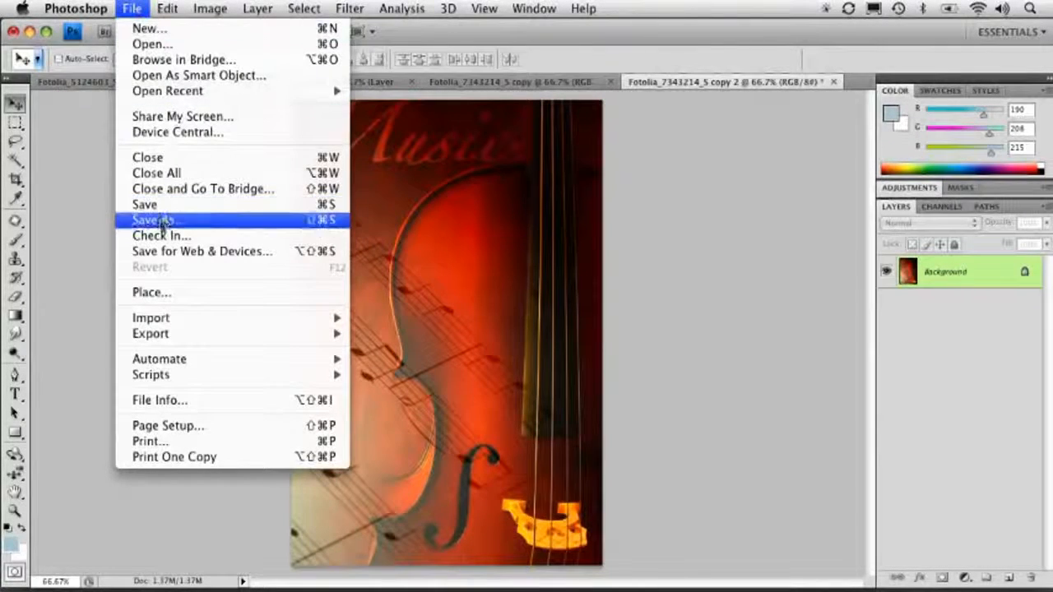
left_click(289, 256)
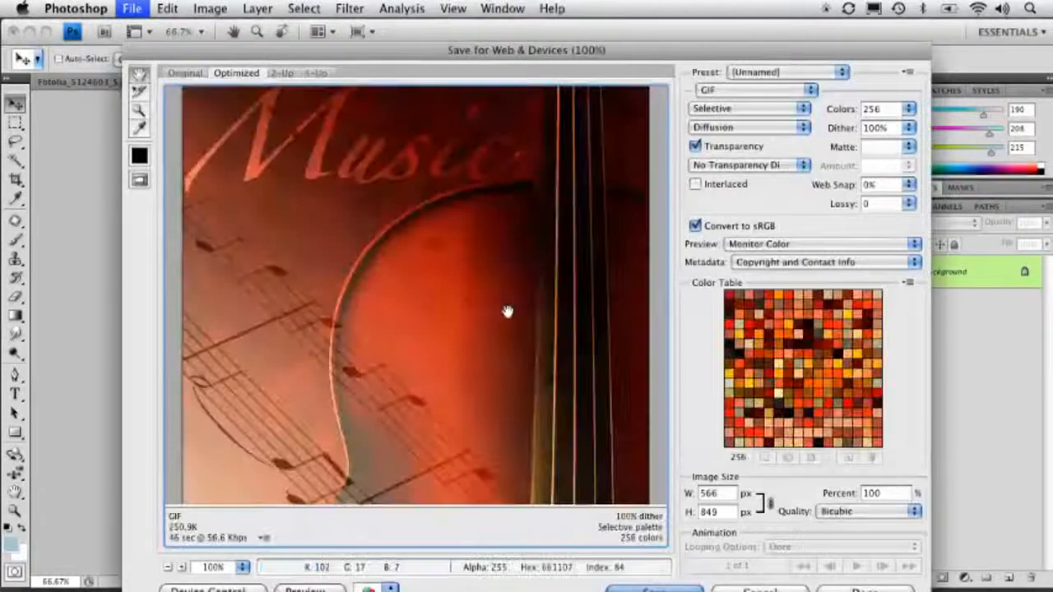
left_click_drag(399, 51, 352, 37)
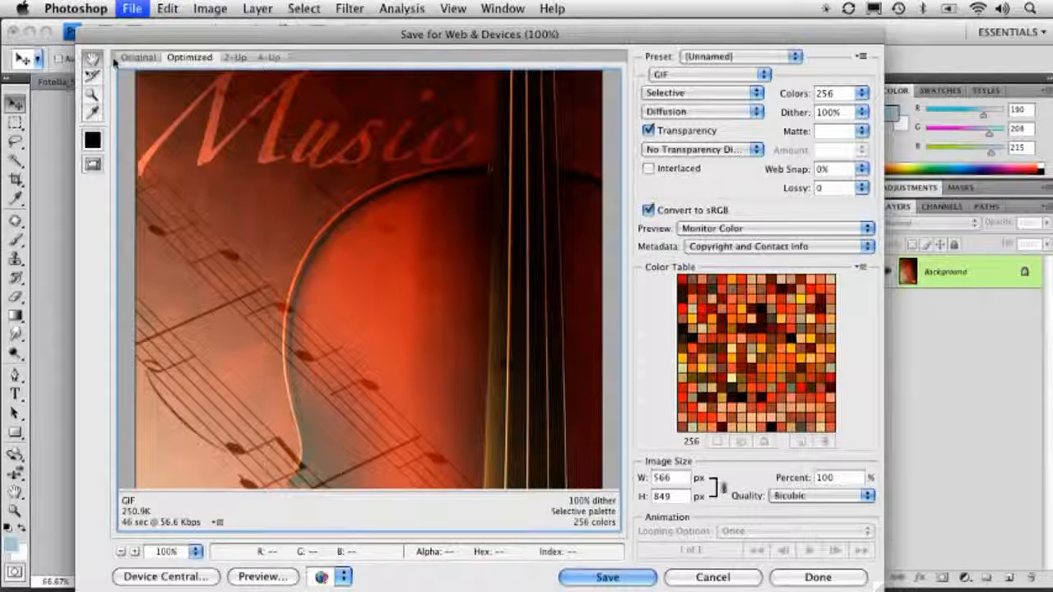
left_click(690, 75)
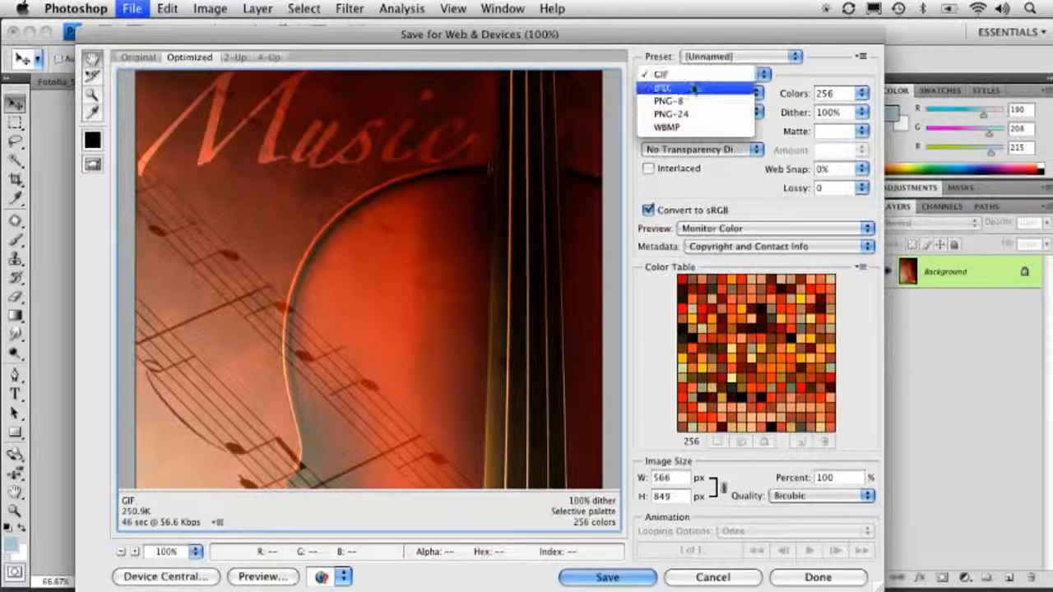
left_click(670, 87)
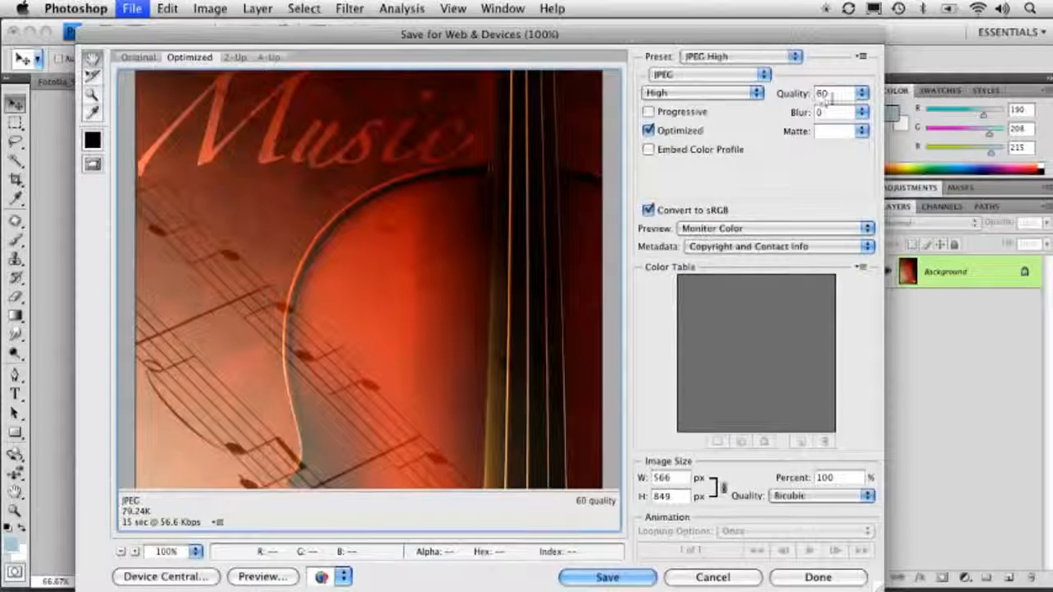
Review the JPEG quality and preview options, then cancel the Save for Web & Devices dialog
left_click(861, 94)
left_click(732, 127)
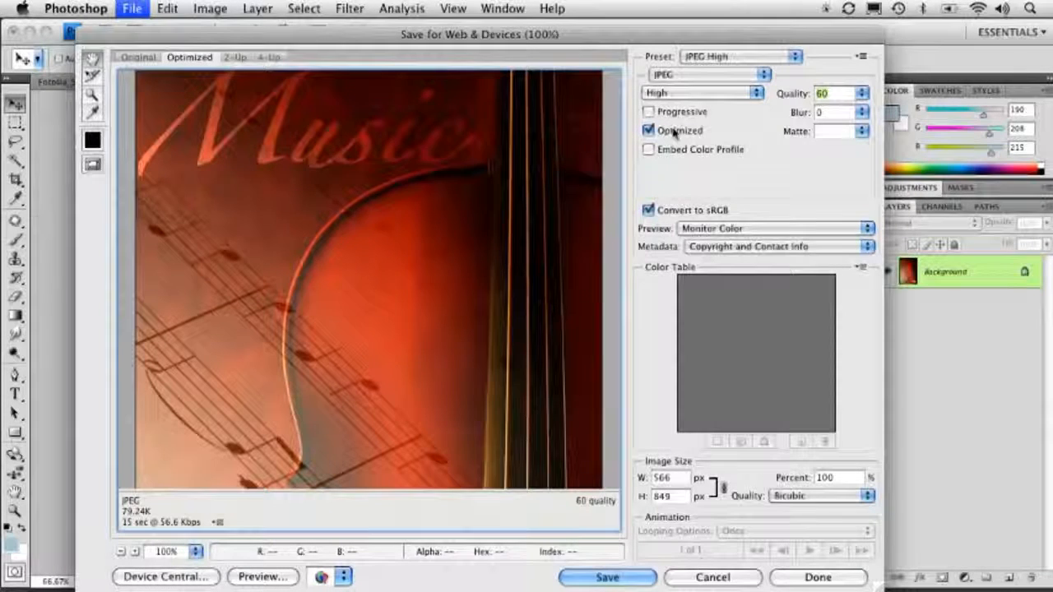
left_click(705, 231)
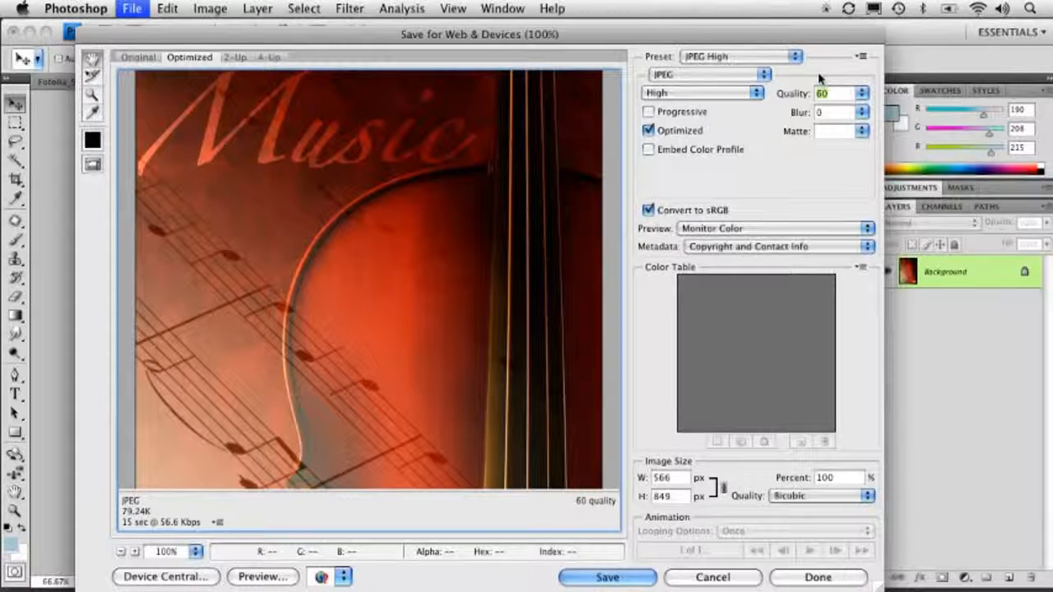
left_click(729, 579)
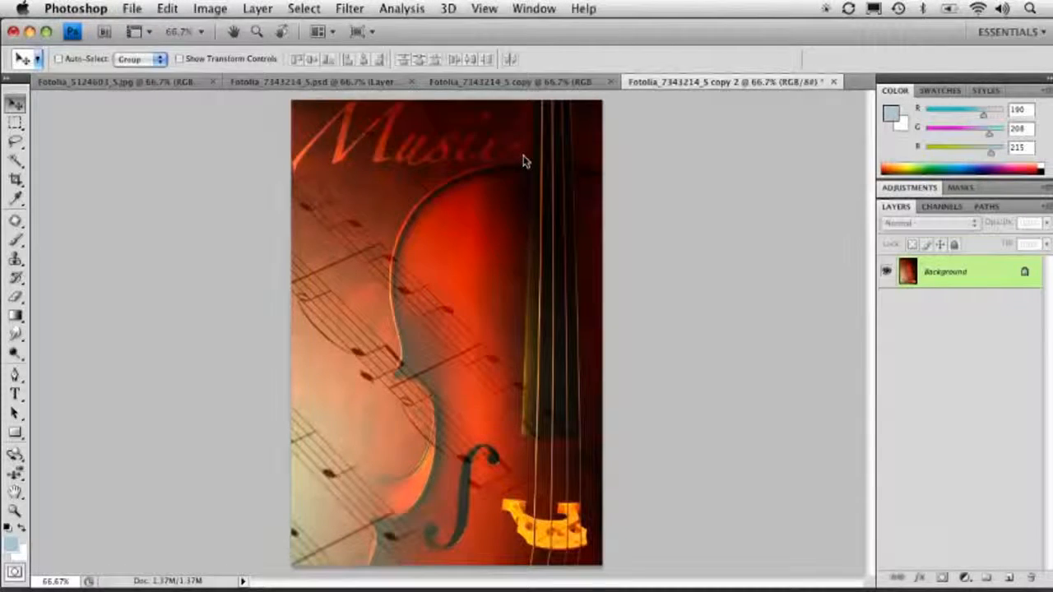
Switch to the copy document and open its Print dialog
left_click(403, 90)
left_click(461, 83)
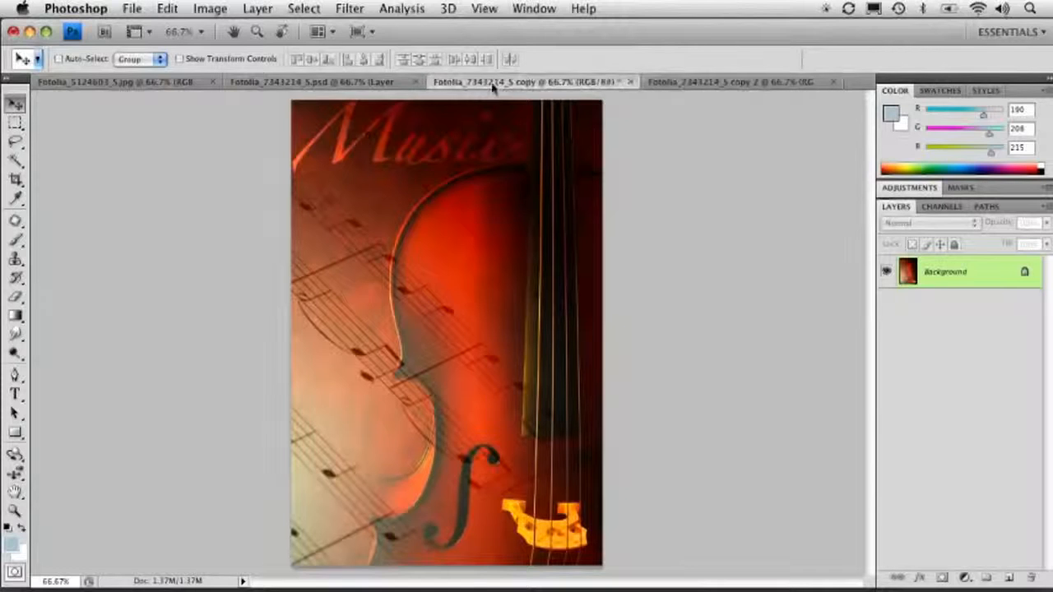
left_click(132, 8)
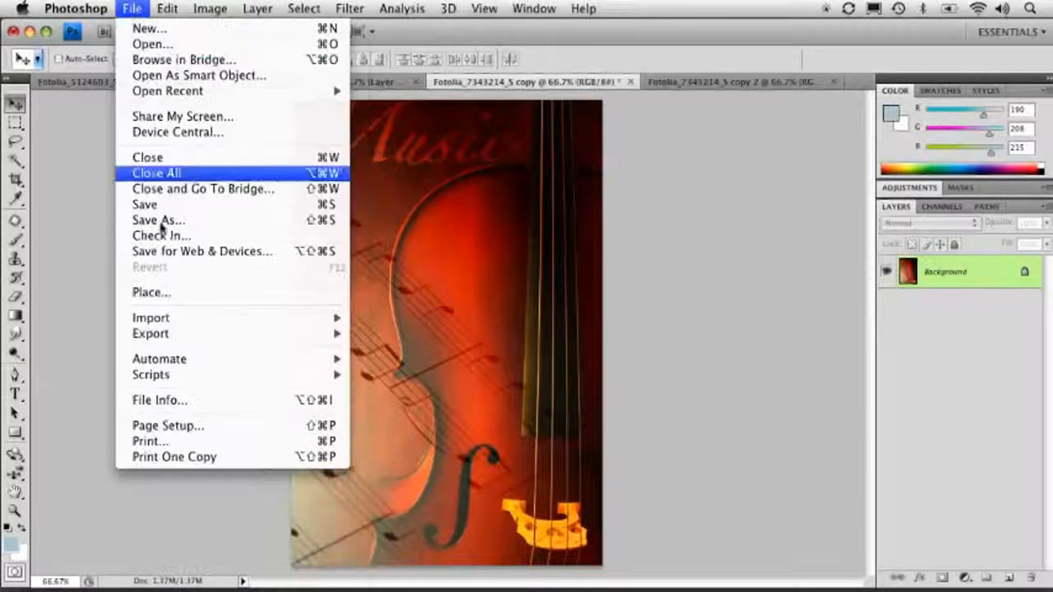
left_click(174, 445)
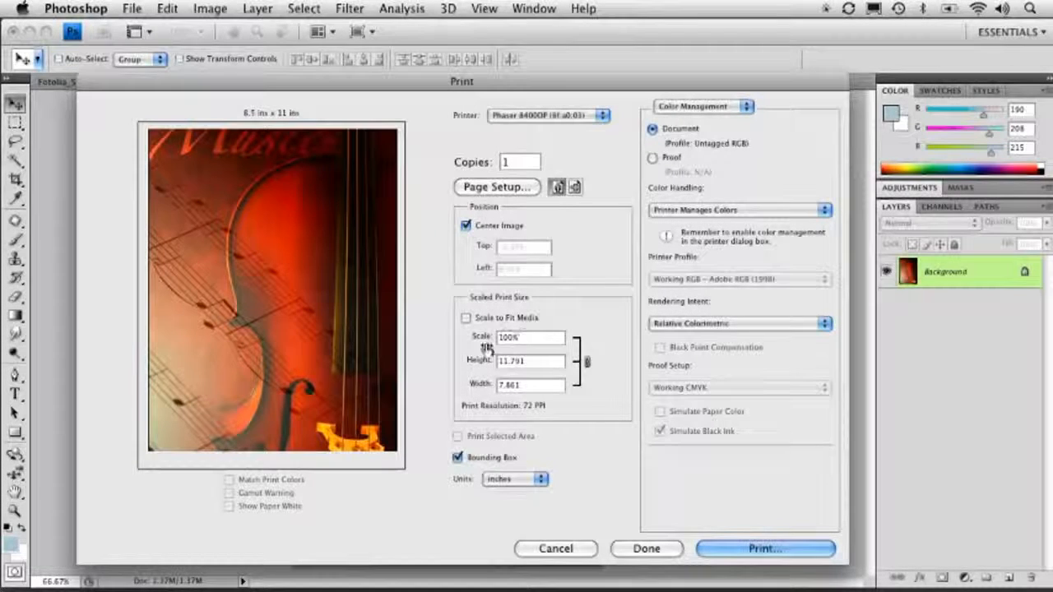
Enable Scale to Fit Media in the Print dialog and review the available printers, keeping the Phaser printer
left_click(467, 318)
left_click(466, 319)
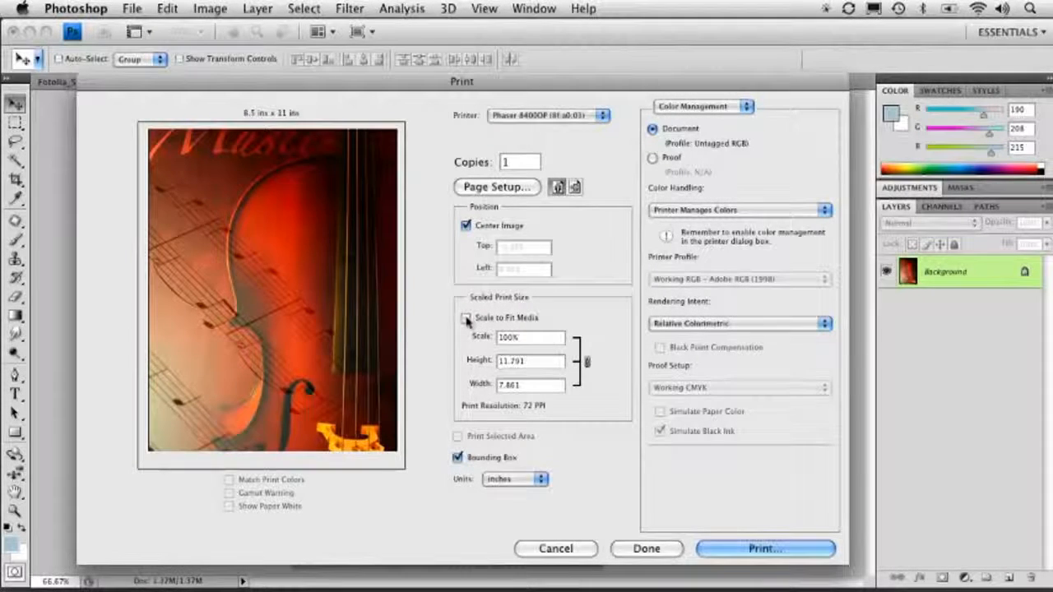
left_click(467, 318)
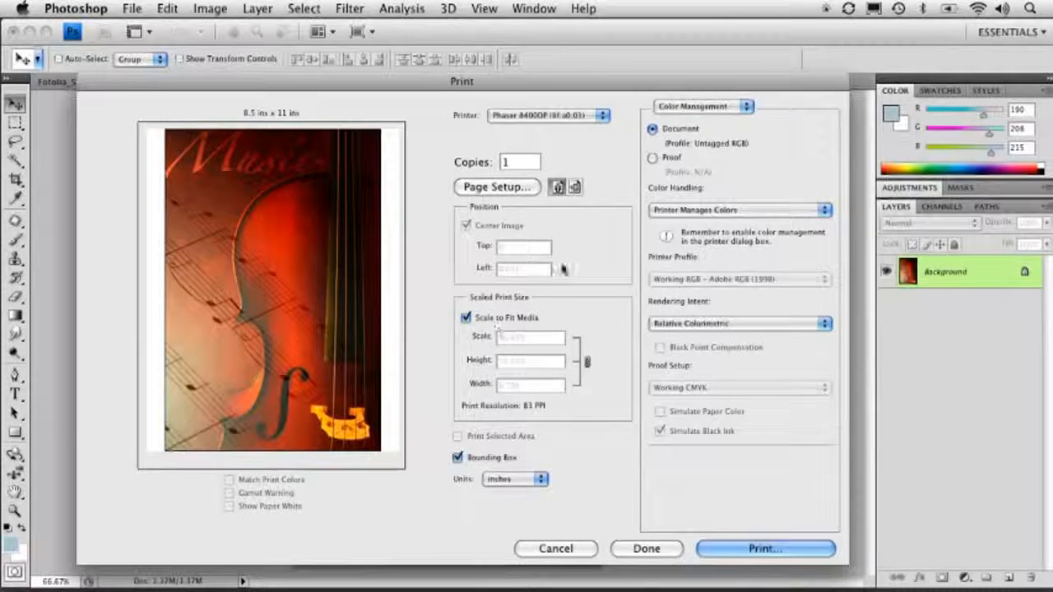
left_click(530, 115)
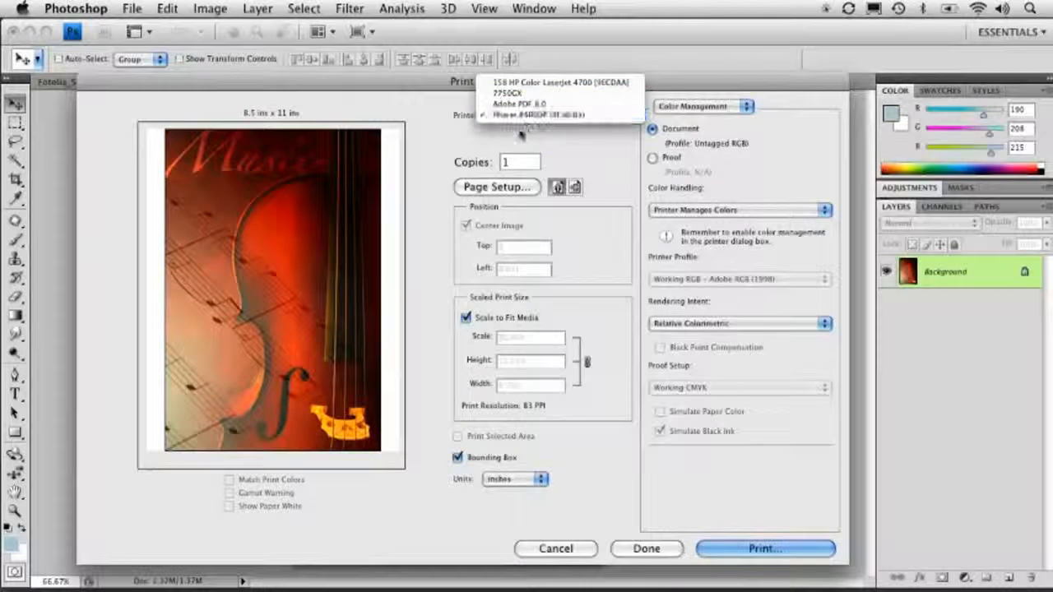
left_click(539, 115)
left_click(600, 116)
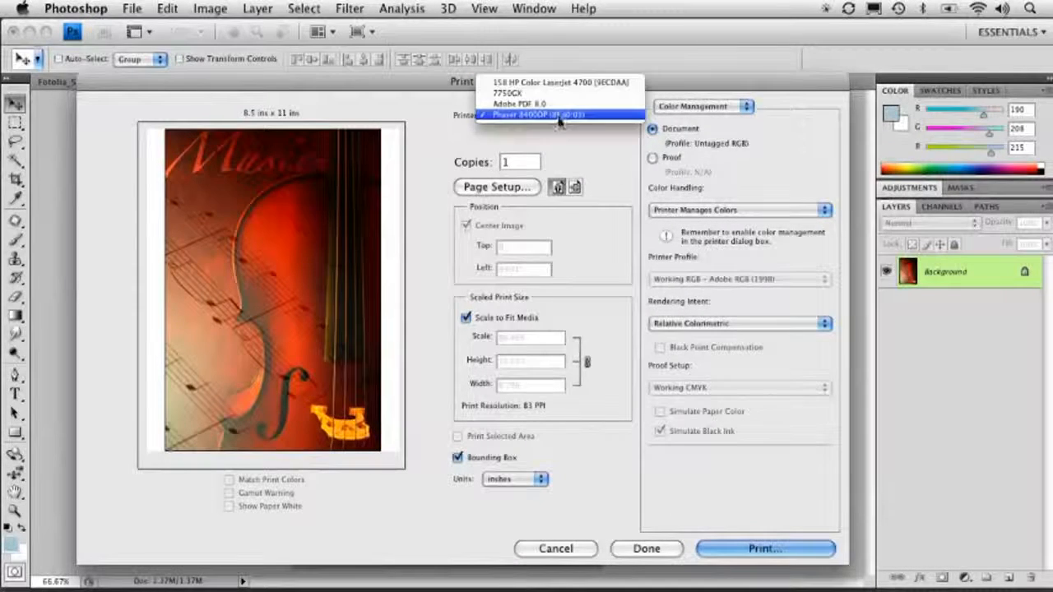
left_click(543, 114)
Open Page Setup, review the paper size and orientation options, and close it with OK
left_click(498, 188)
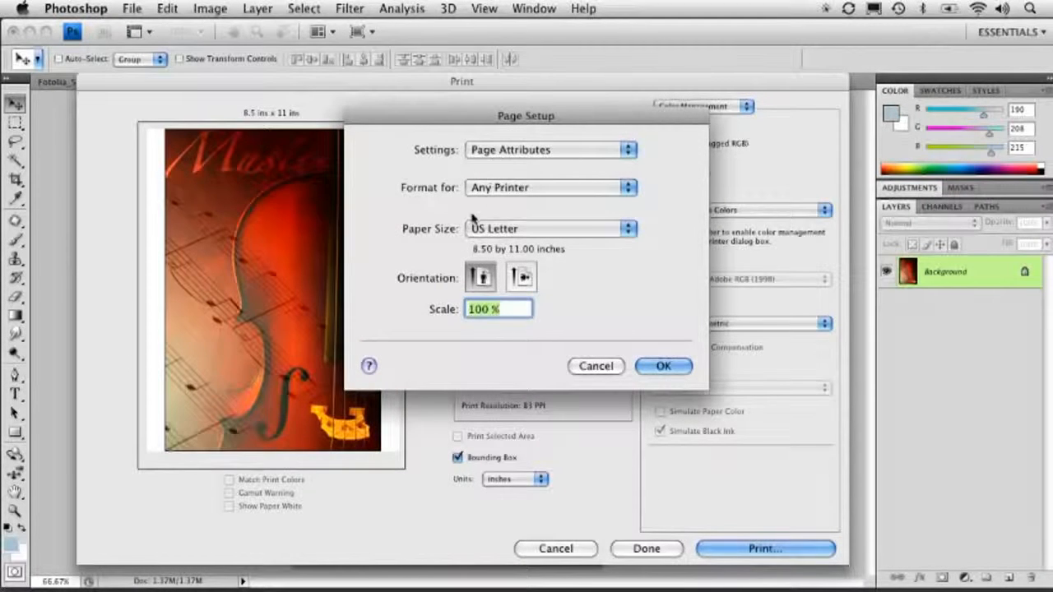
left_click(500, 229)
left_click(413, 187)
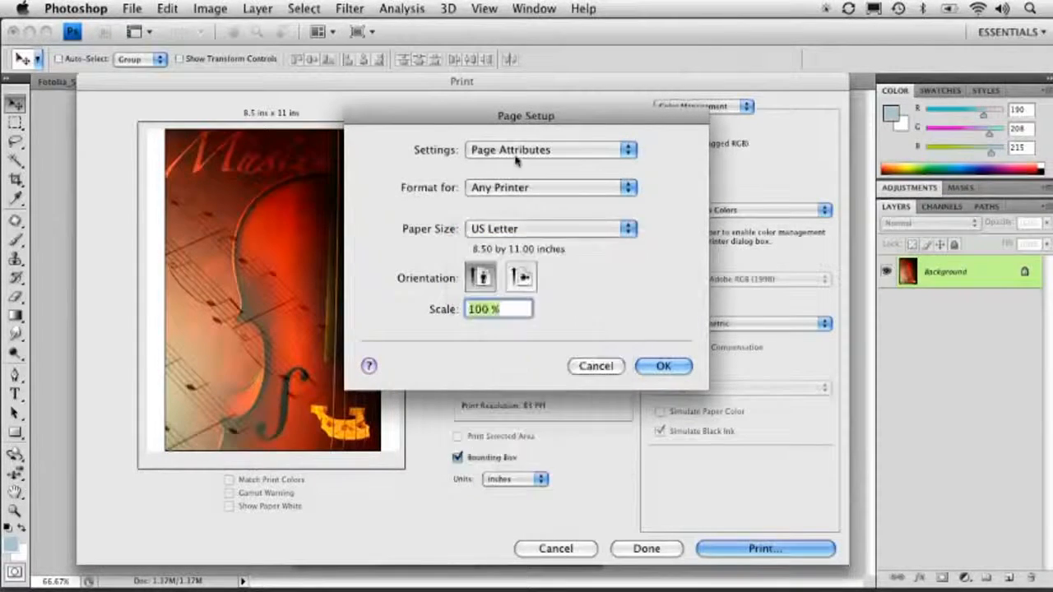
left_click(516, 154)
left_click(403, 181)
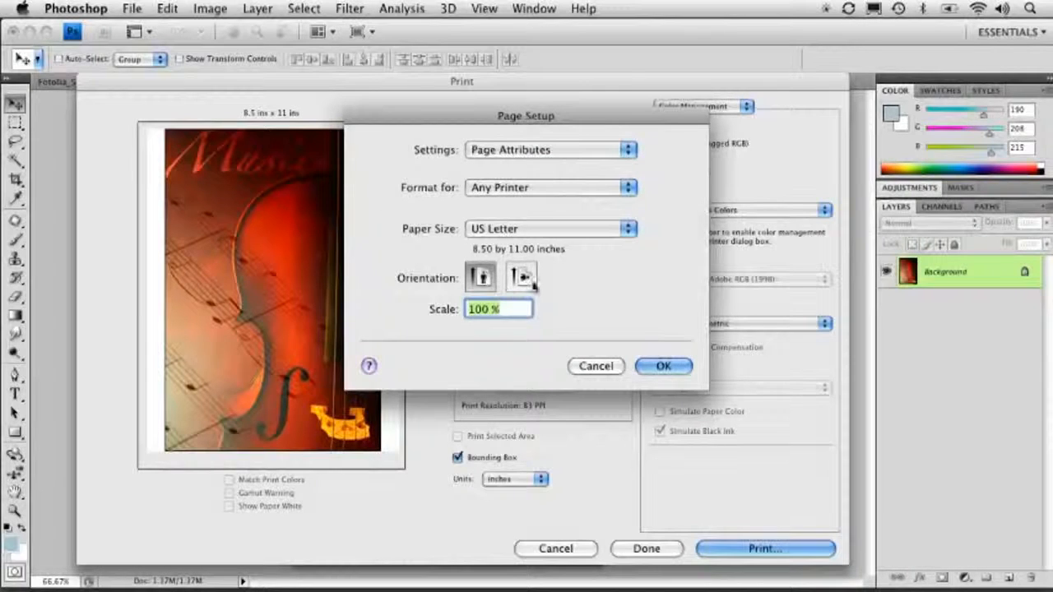
left_click(525, 280)
left_click(481, 278)
left_click(663, 366)
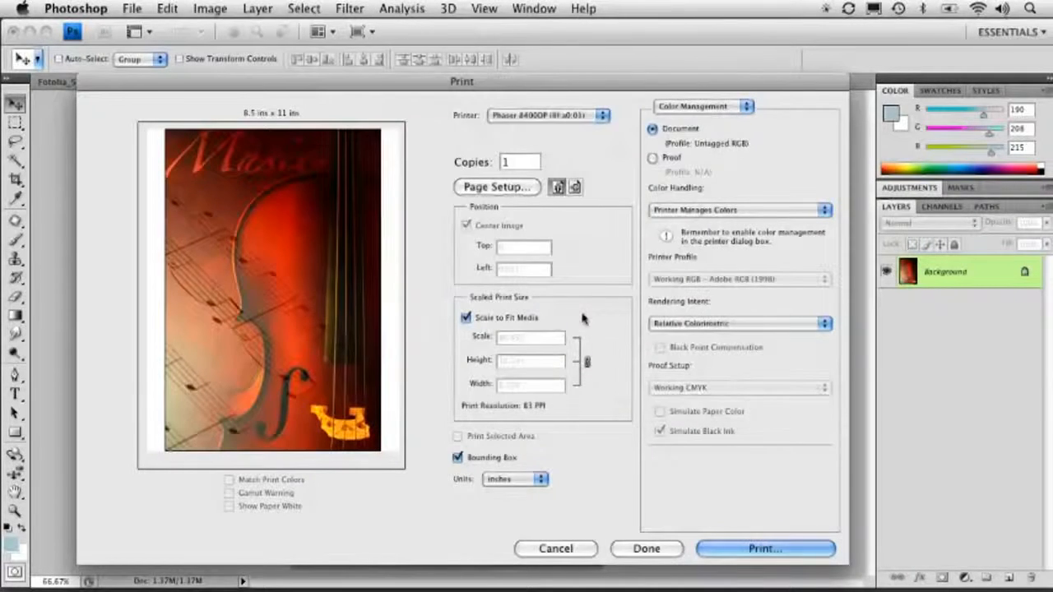
Set the print orientation to landscape
left_click(575, 187)
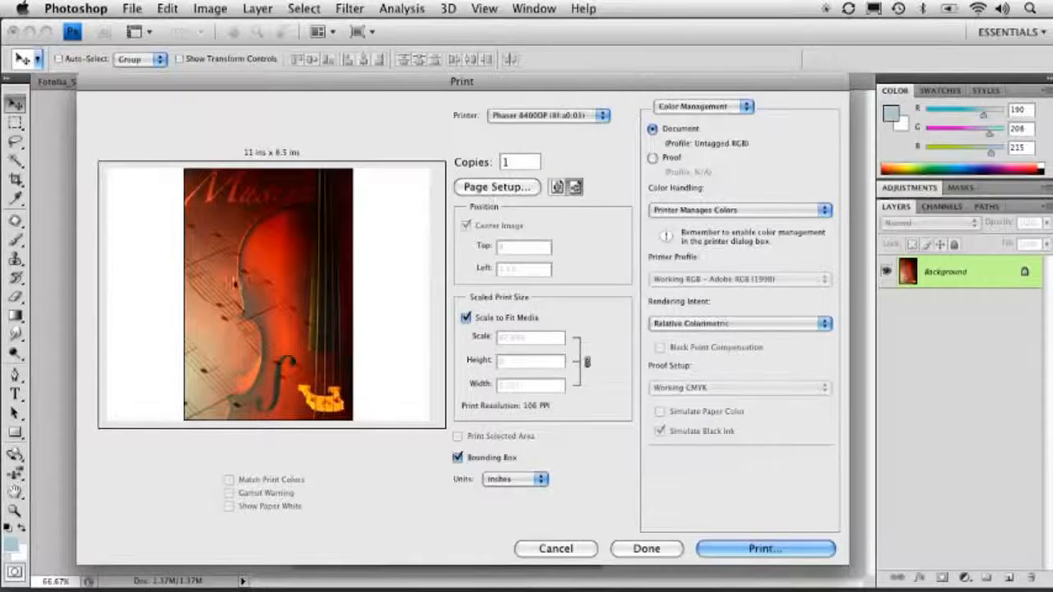
left_click(558, 187)
left_click(574, 188)
left_click(458, 458)
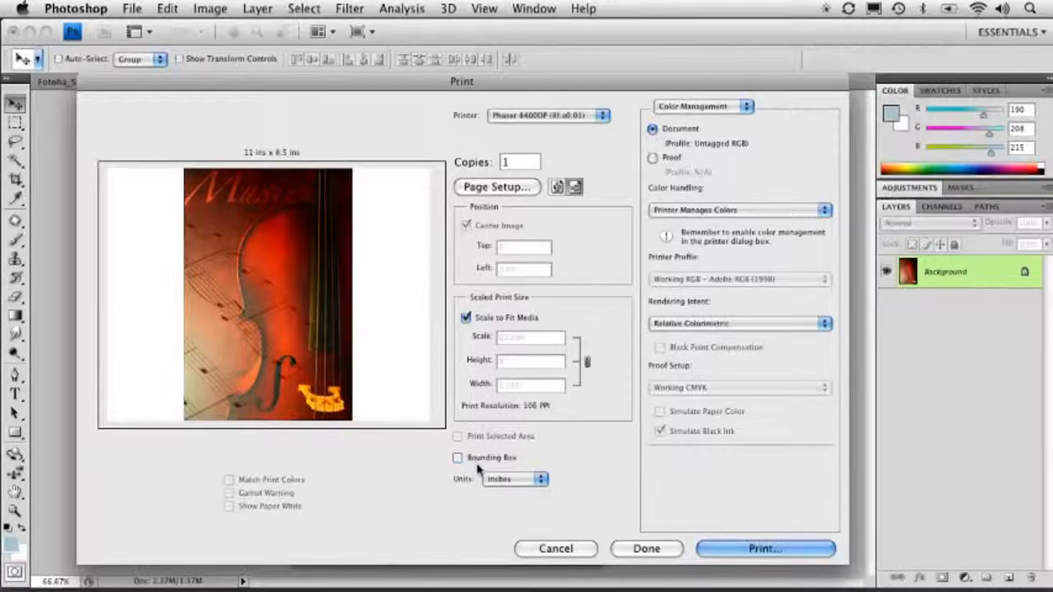
left_click(458, 458)
left_click(458, 458)
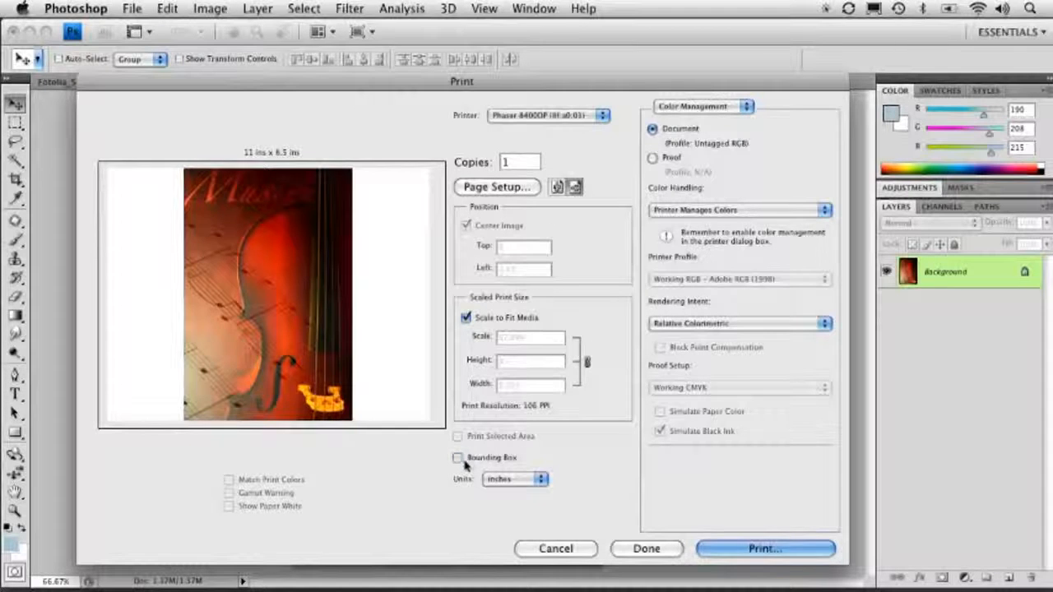
left_click(458, 457)
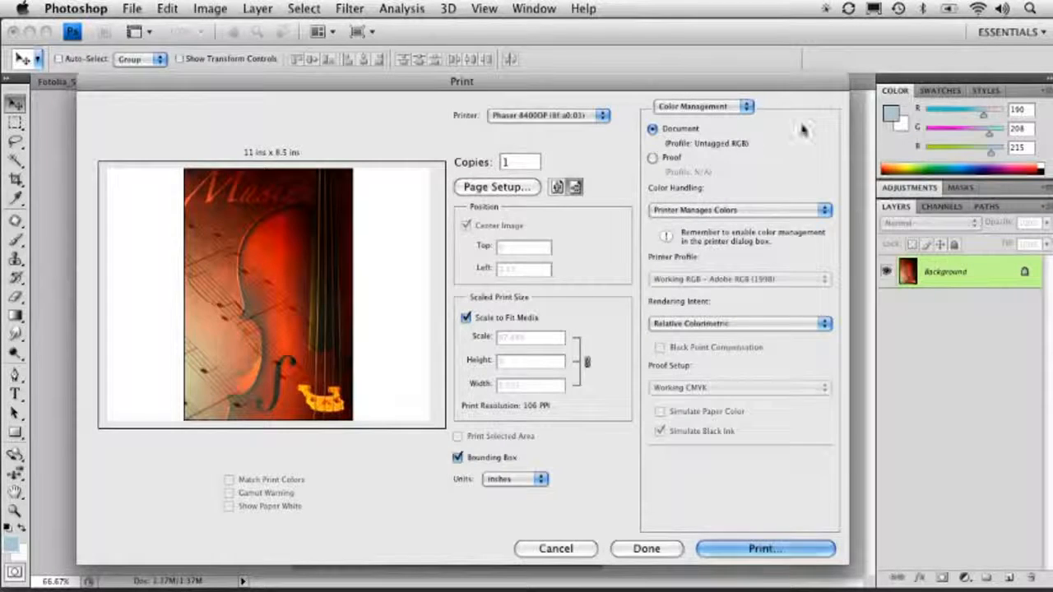
Review the color management options, set the rendering intent to Perceptual, and close the Print dialog with Done
left_click(725, 108)
left_click(694, 140)
left_click(695, 210)
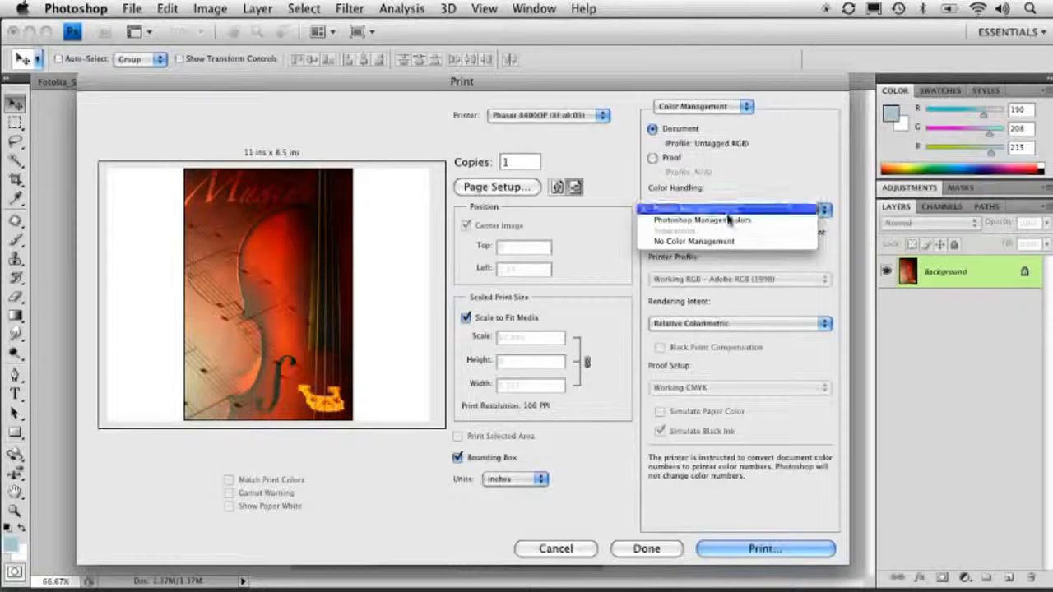
left_click(787, 178)
left_click(715, 323)
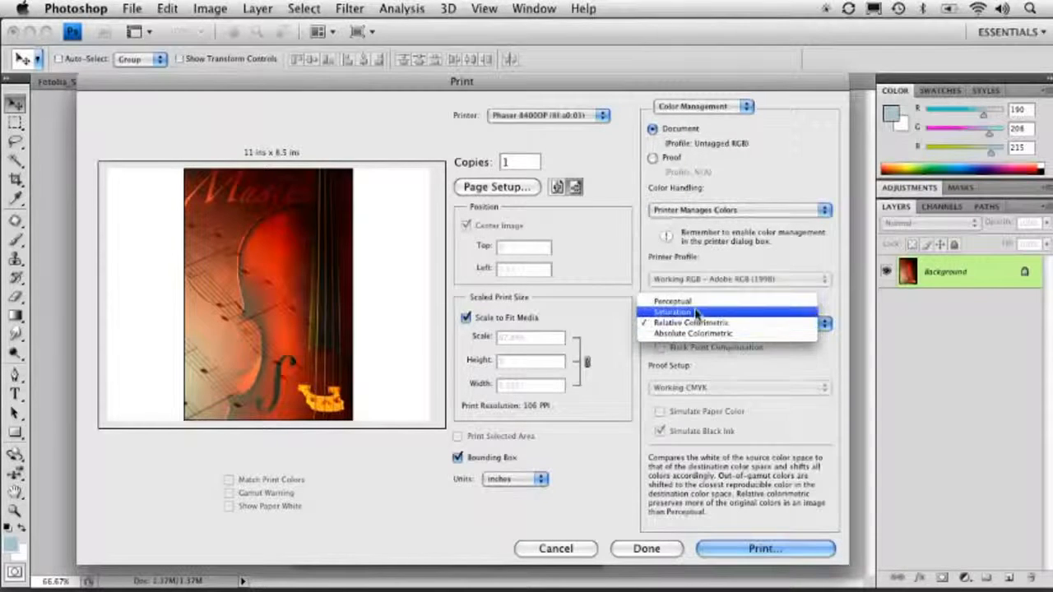
left_click(695, 324)
left_click(694, 324)
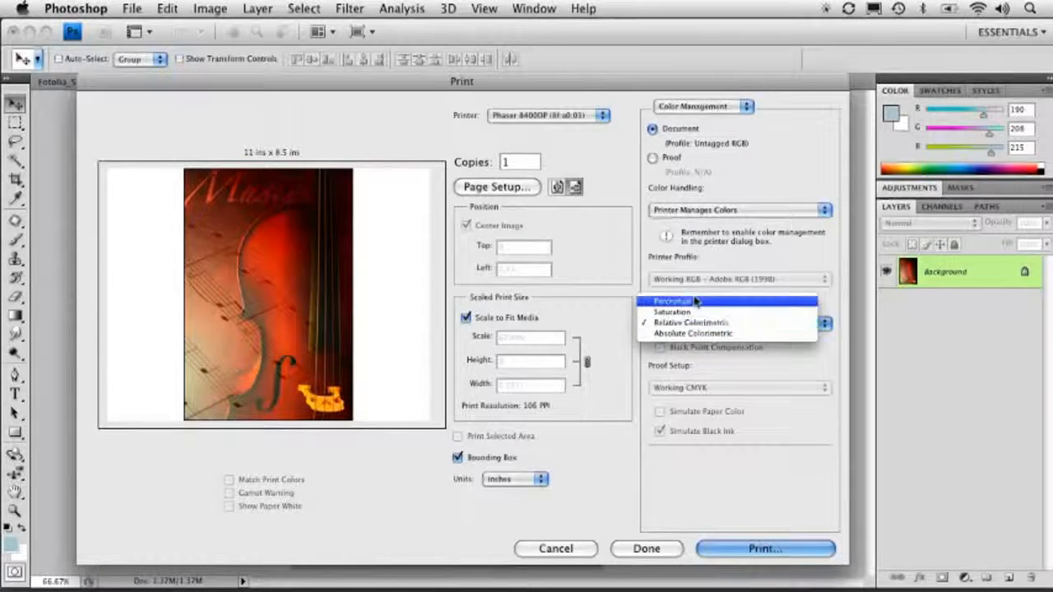
left_click(673, 301)
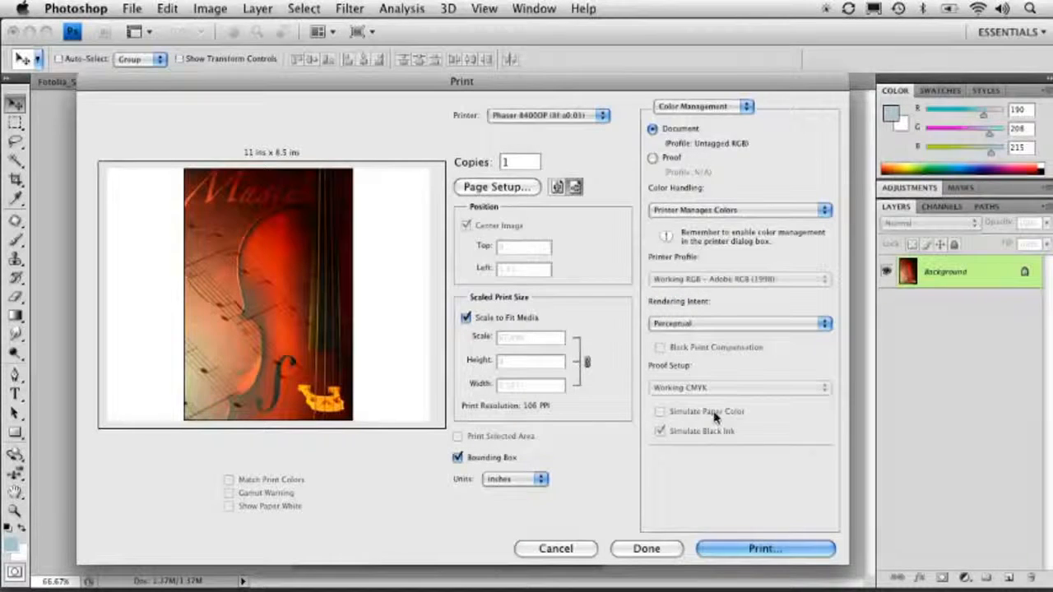
mouse_move(713, 414)
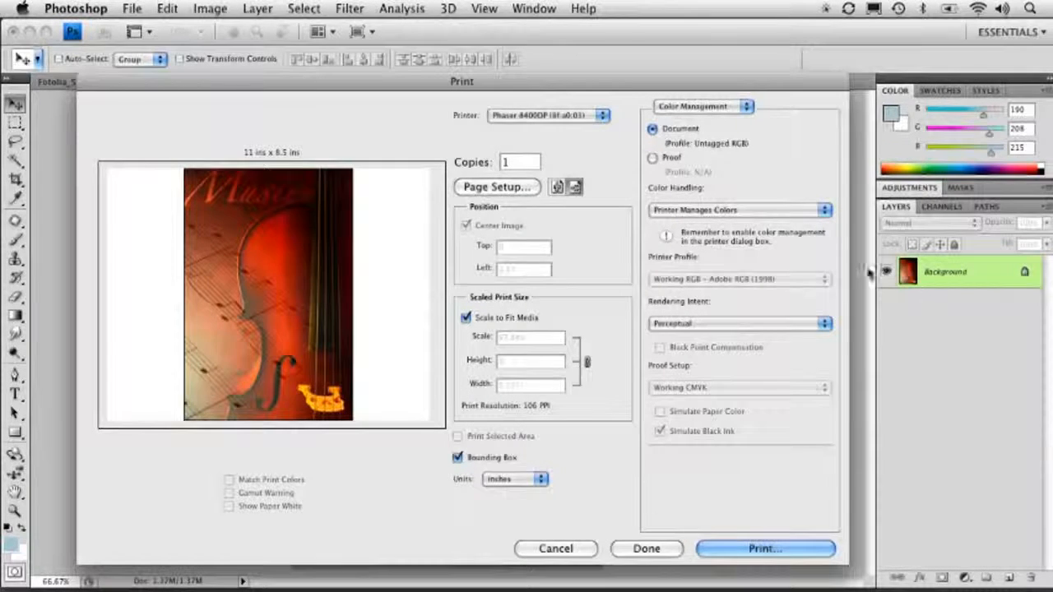
left_click(627, 551)
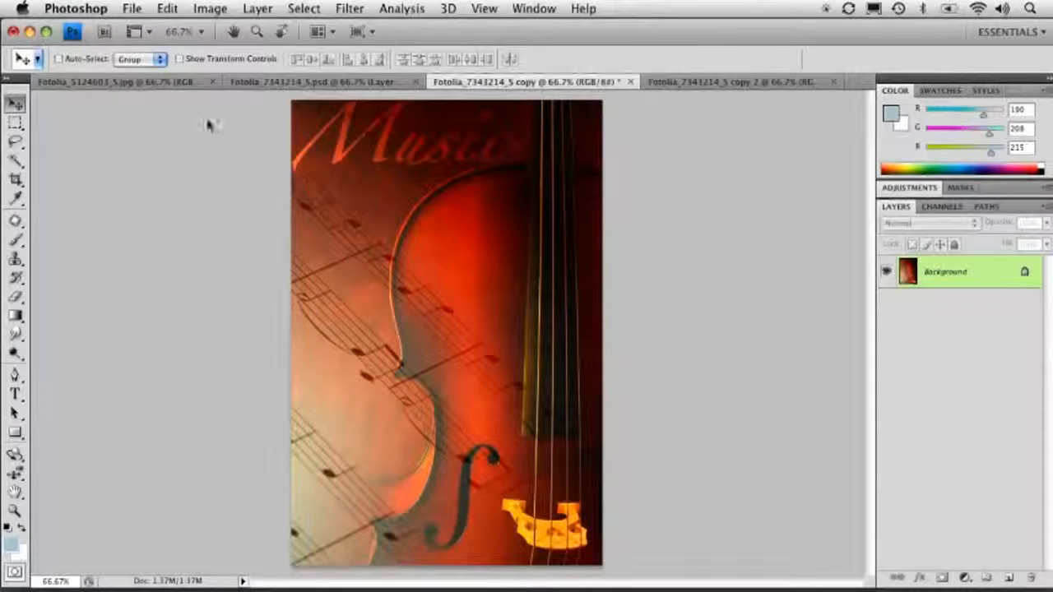
Save the copy document as music_1.psd on the Desktop
left_click(132, 9)
left_click(196, 221)
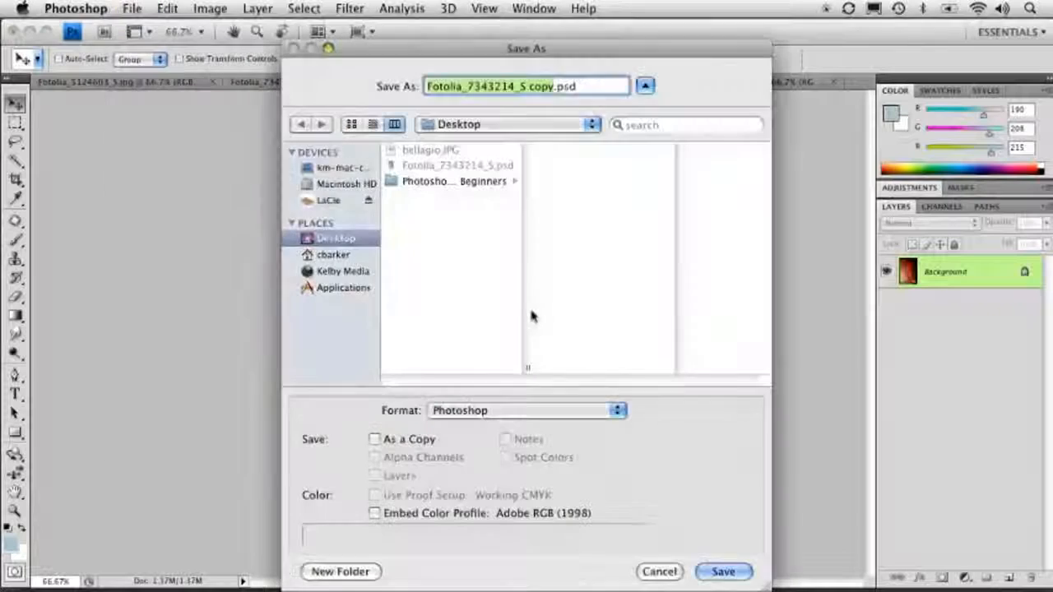
type("mus")
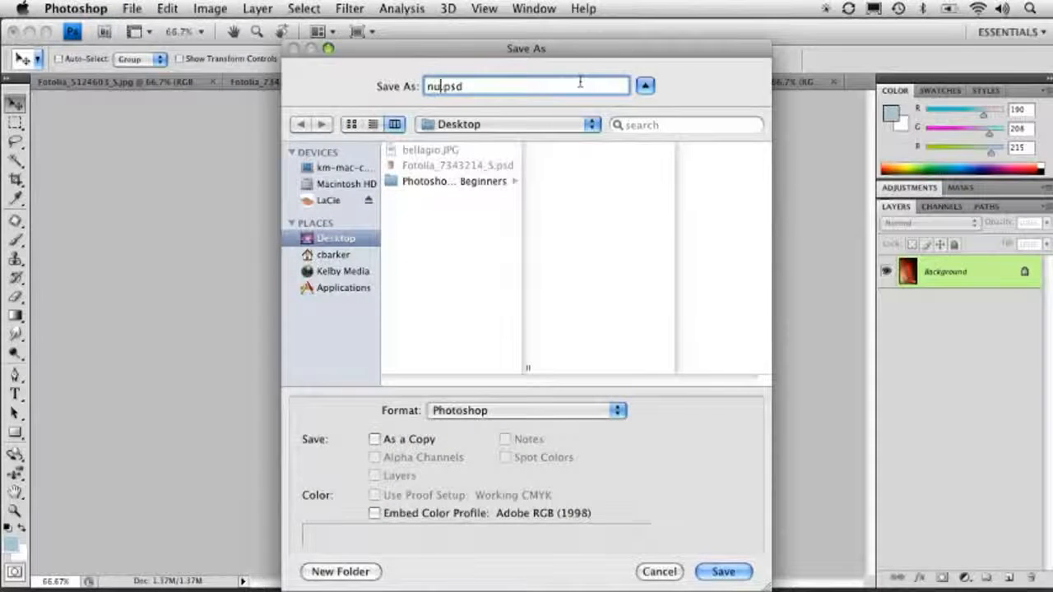
type("i")
key("BackSpace")
key("BackSpace")
key("BackSpace")
key("BackSpace")
type("music_1")
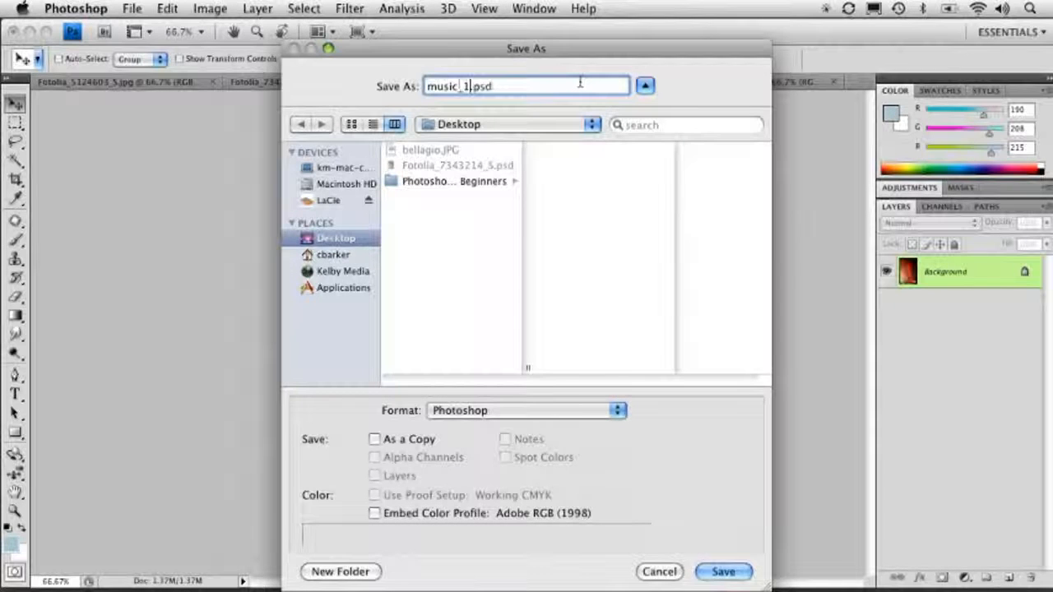
key("Return")
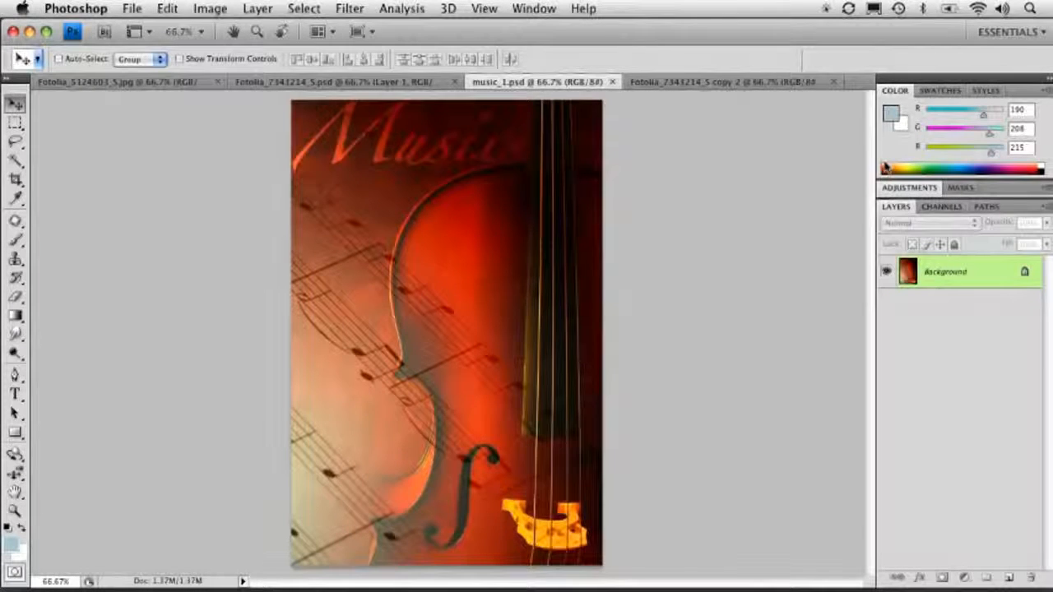
Colorize the image with Hue/Saturation at hue 198 and increase the saturation
key("super+u")
left_click(873, 388)
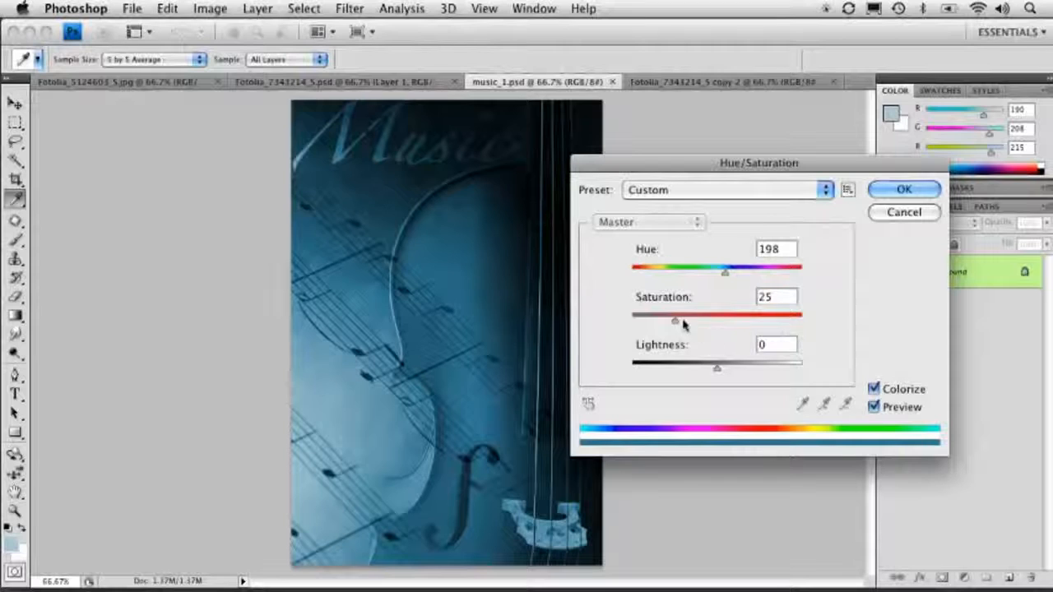
left_click_drag(674, 320, 712, 320)
left_click(902, 190)
key("v")
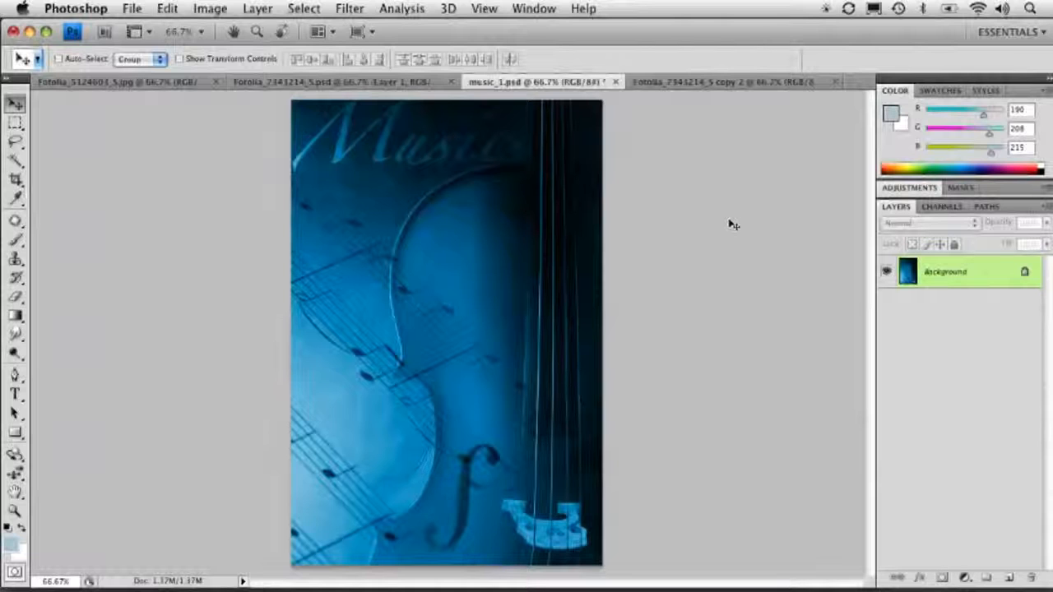
Save the recoloured image as music_2.psd on the Desktop
left_click(132, 8)
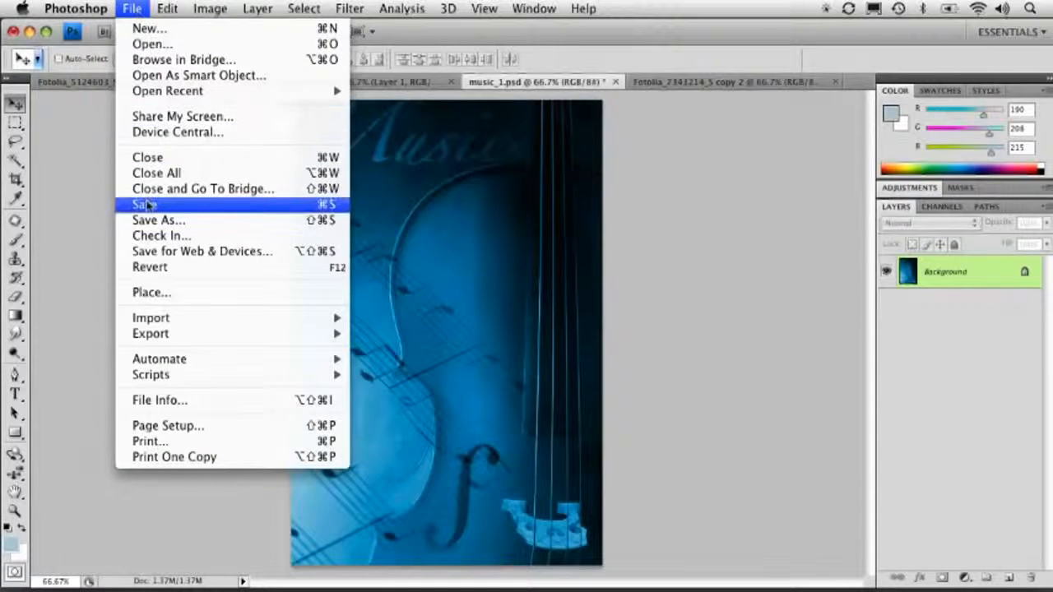
left_click(576, 224)
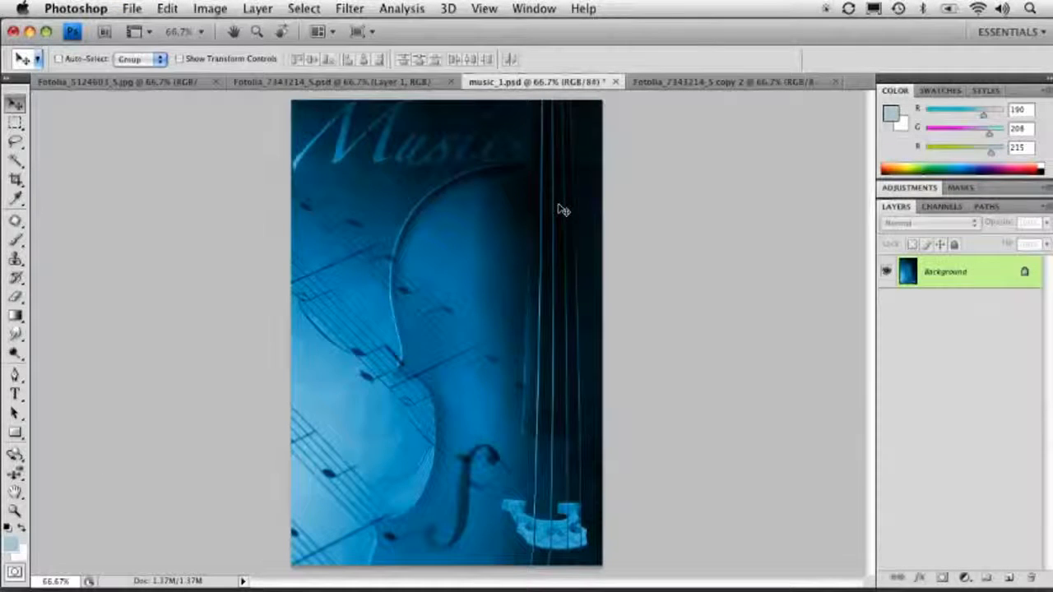
left_click(132, 9)
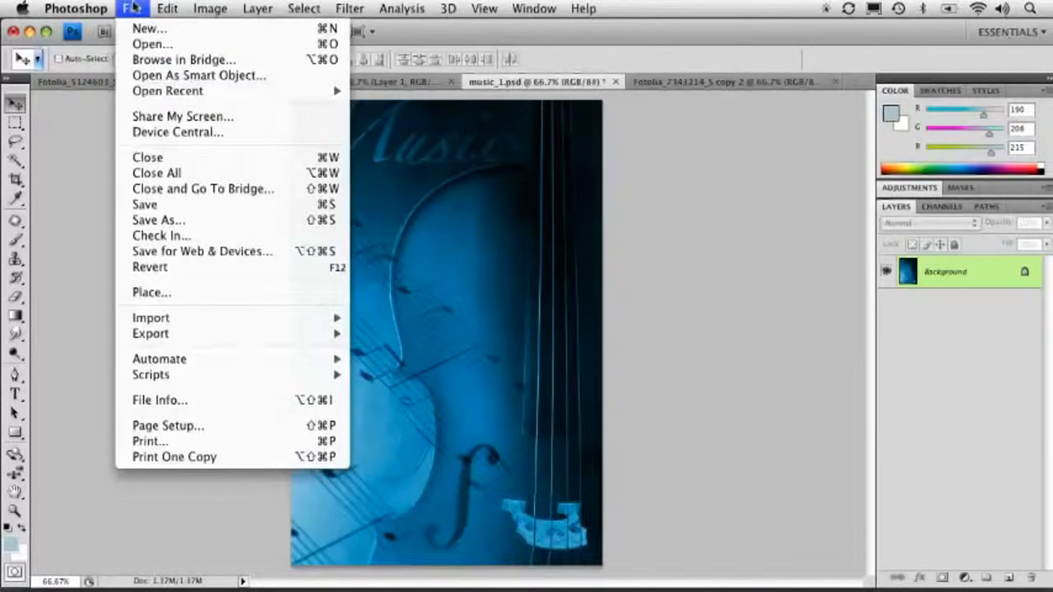
left_click(159, 220)
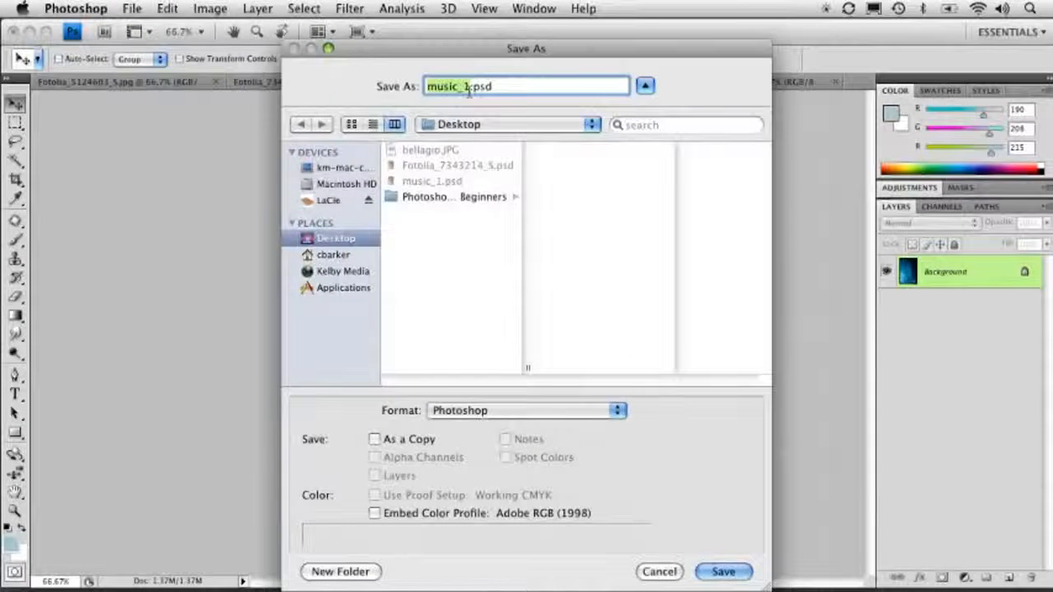
left_click(468, 87)
key("BackSpace")
type("2")
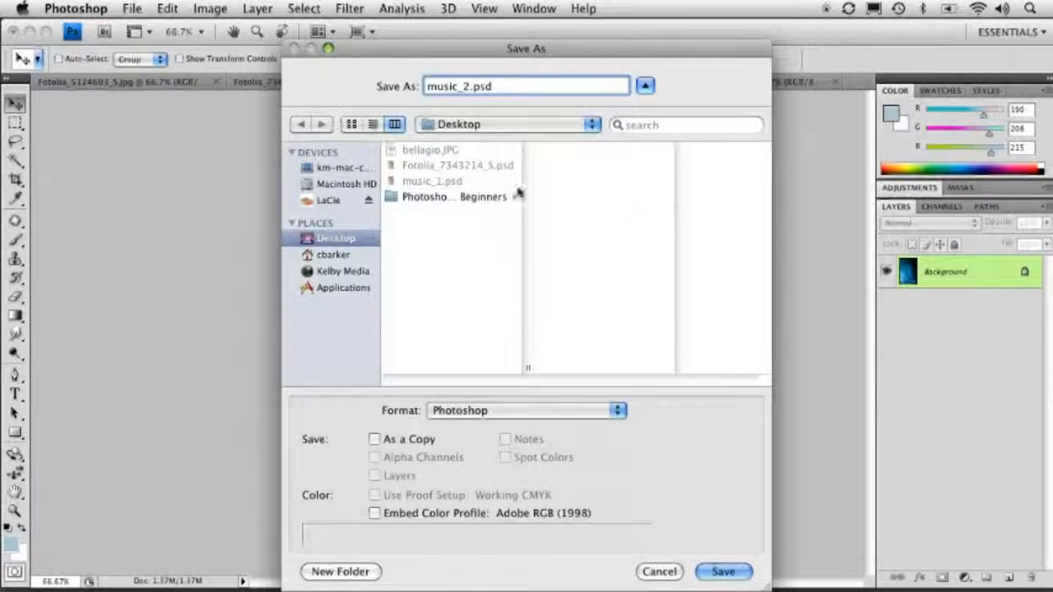
key("Return")
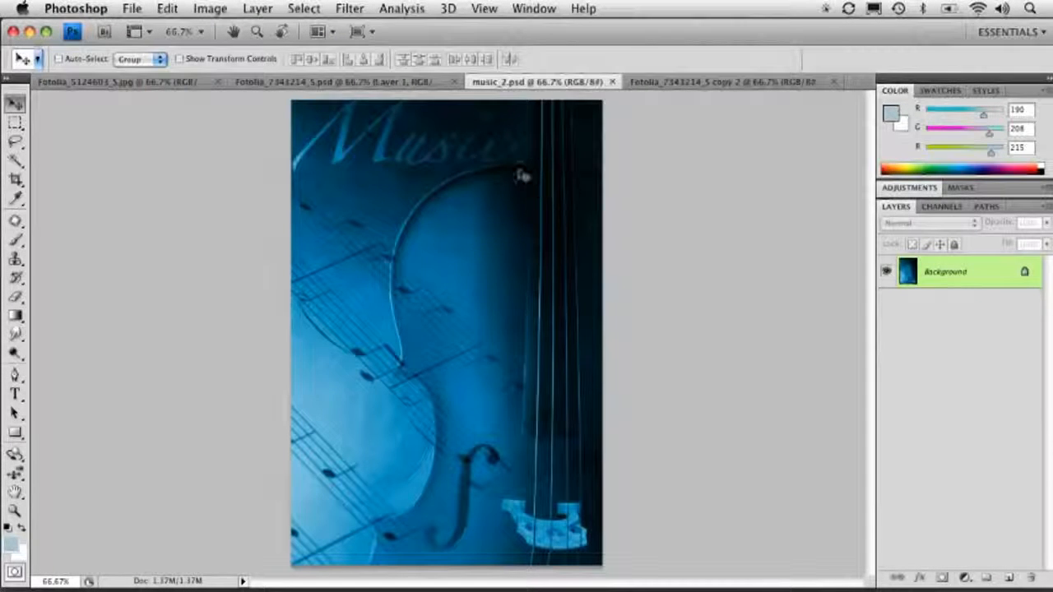
Hide Photoshop to inspect the saved music_1.psd and music_2.psd files on the desktop, arranging their icons, and return
left_click(32, 33)
left_click(852, 256)
left_click_drag(948, 284, 732, 360)
left_click_drag(932, 346, 728, 276)
left_click_drag(731, 360, 1020, 344)
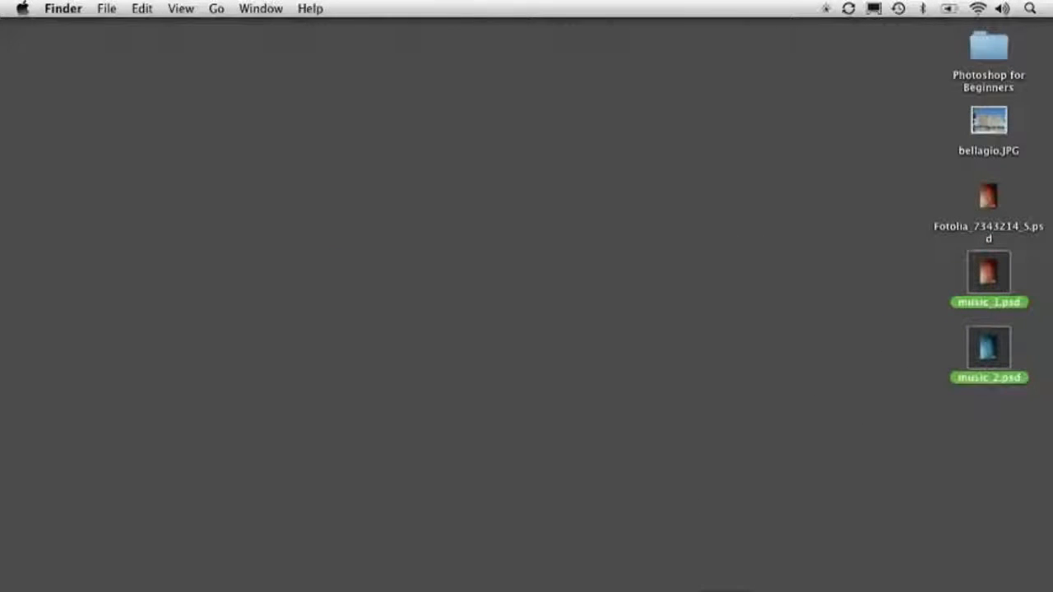
left_click(806, 589)
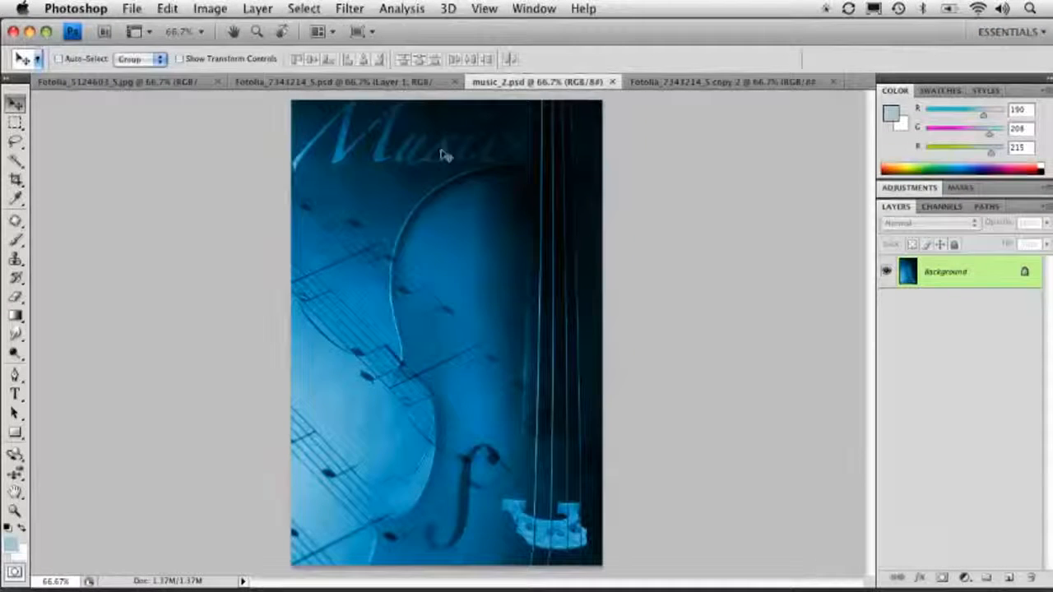
Switch to the layered Fotolia_7343214_5.psd document
left_click(419, 83)
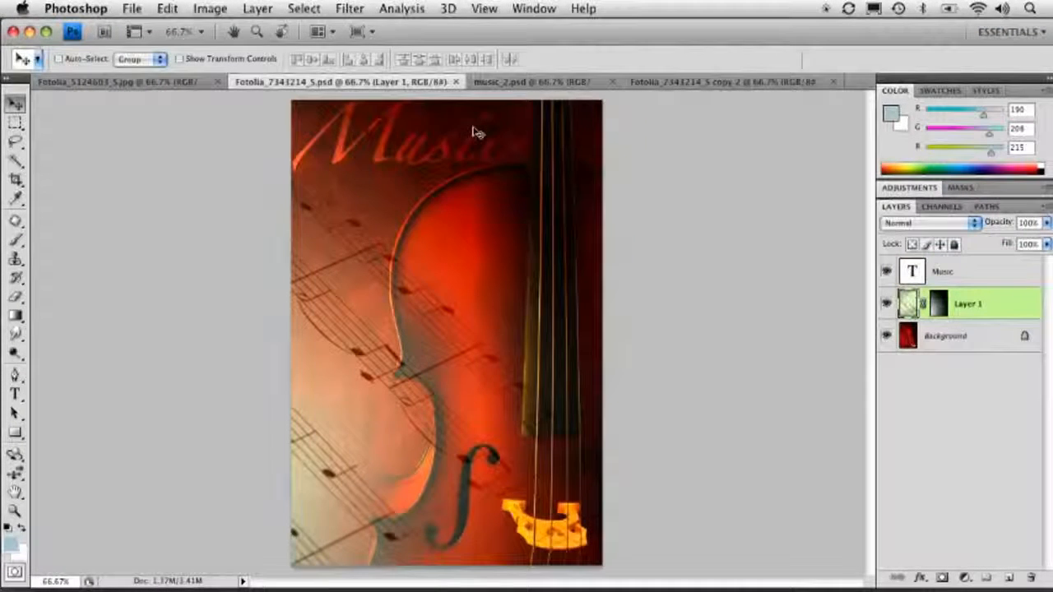